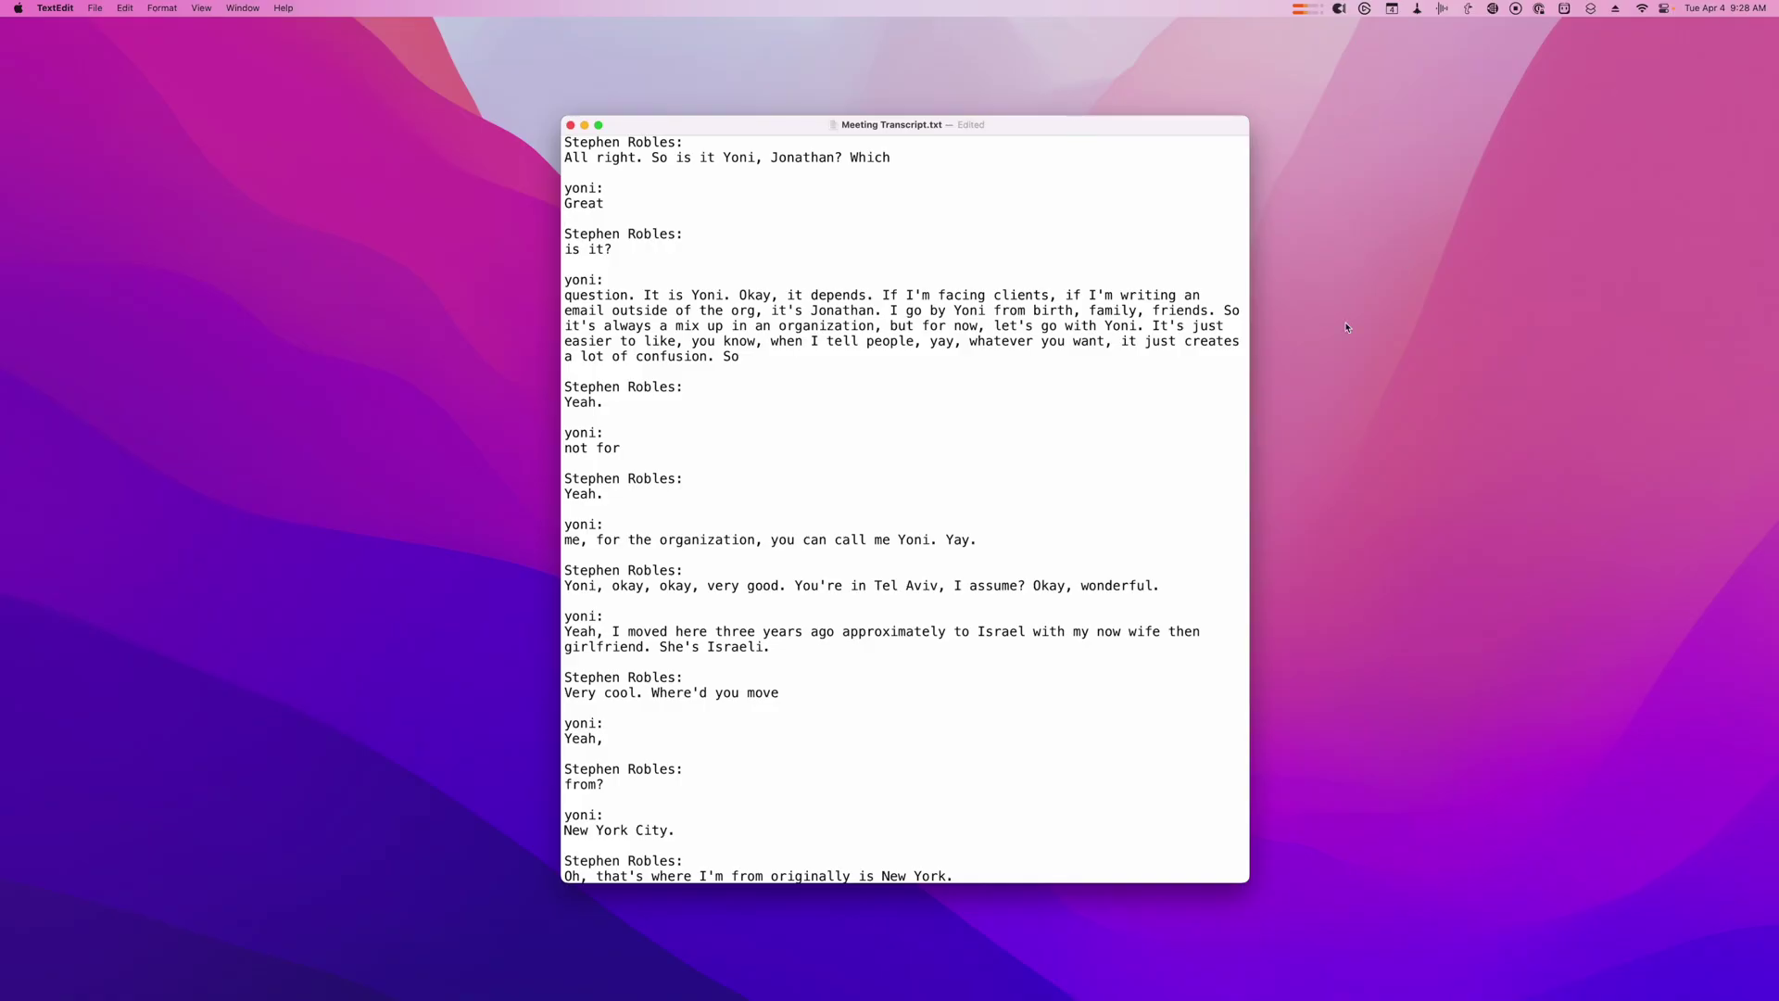
# Step: Scroll down the TXT transcript in TextEdit and select one speaker-labelled line
pyautogui.scroll(-20, 841, 262)
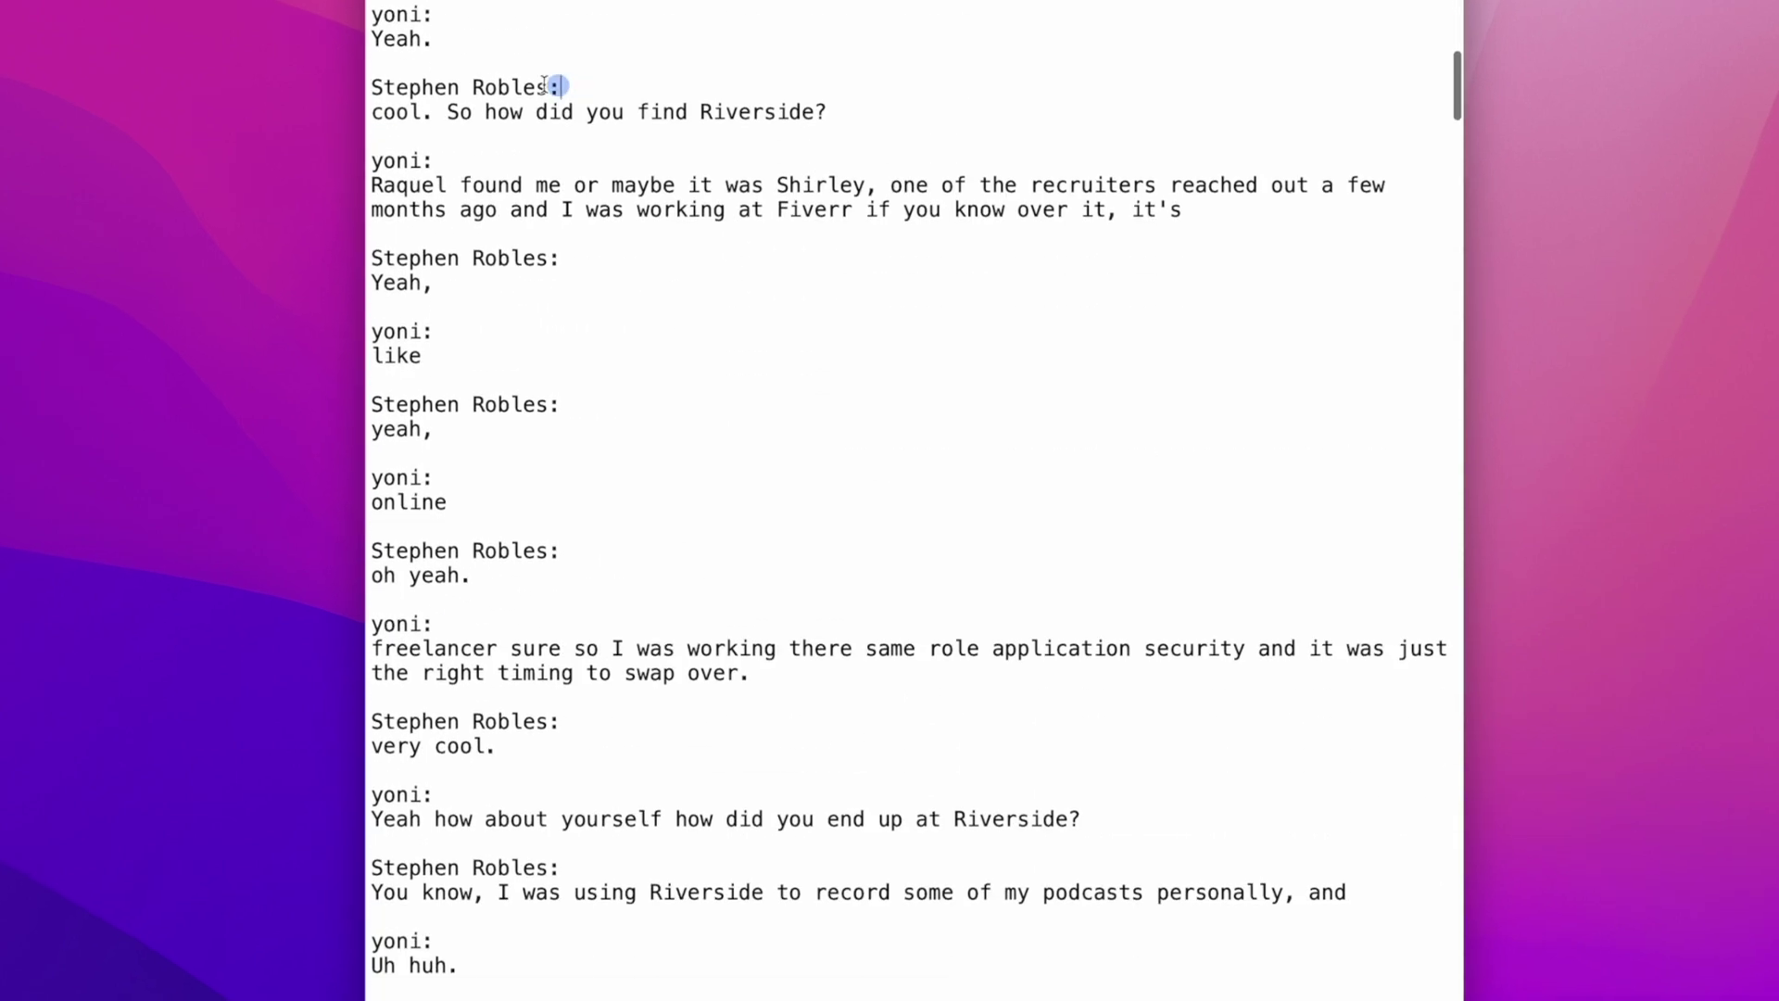
pyautogui.moveTo(544, 86); pyautogui.dragTo(372, 87)
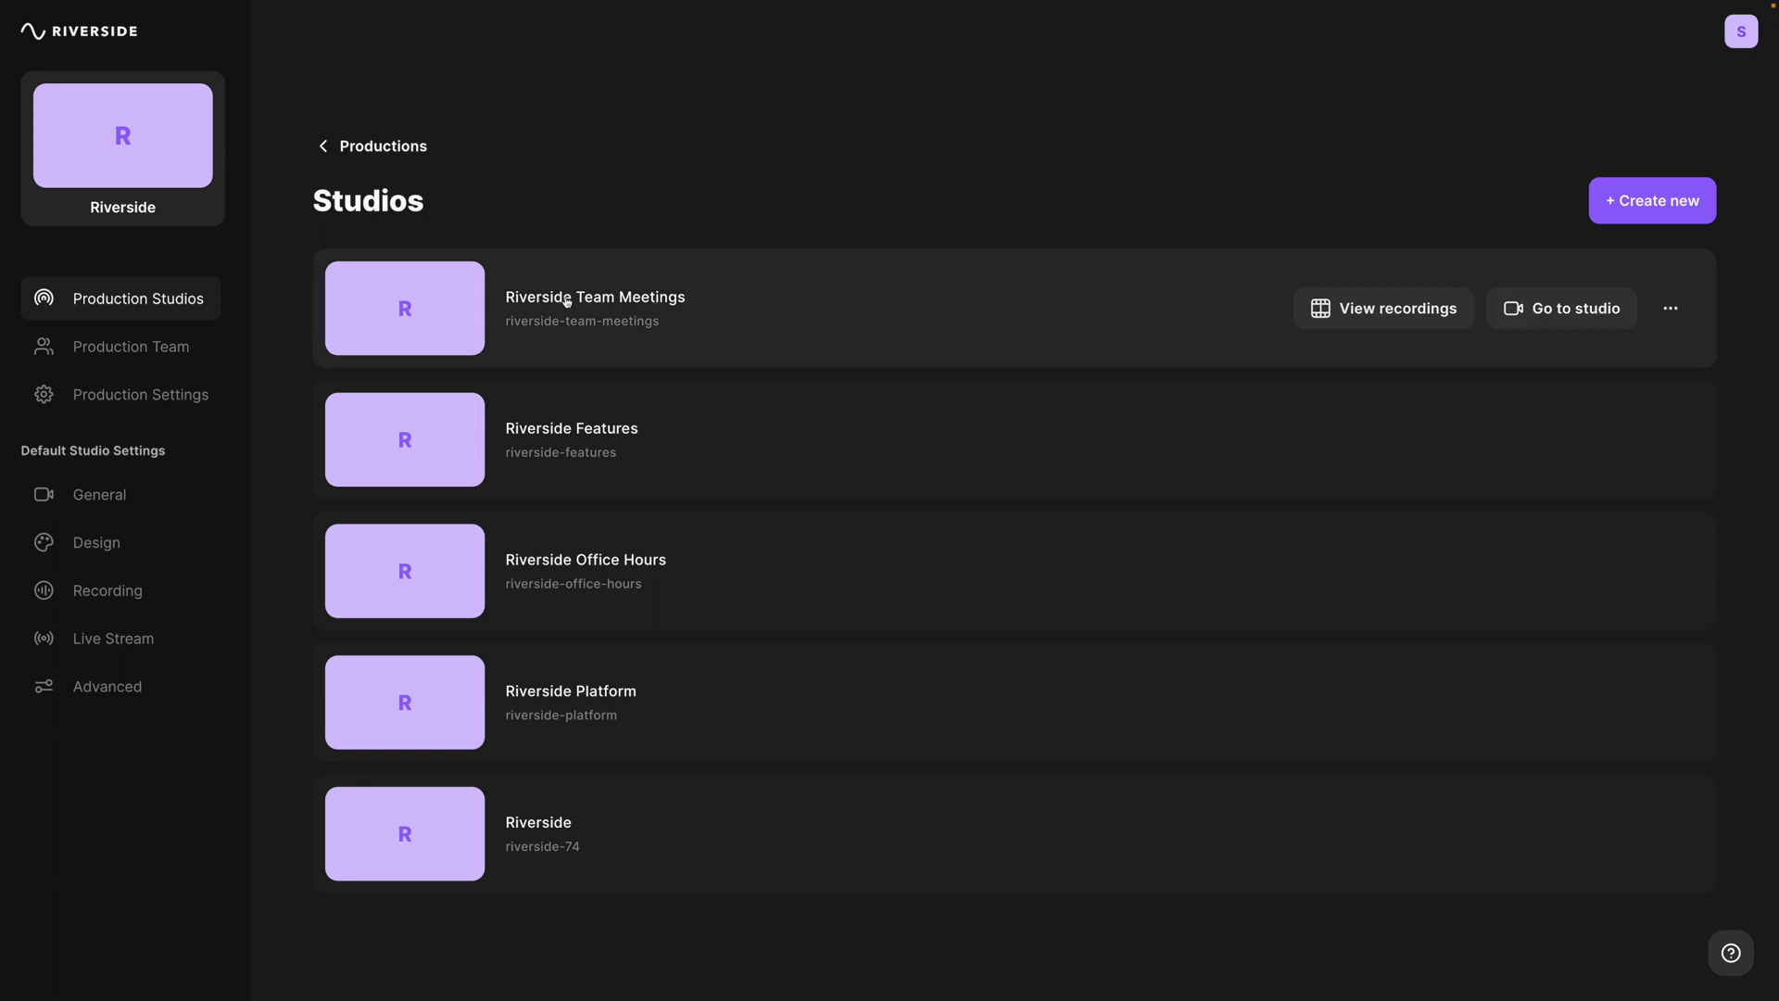
# Step: Copy the Guest invite link for the Riverside Team Meetings studio through Invite to studio
pyautogui.click(1670, 312)
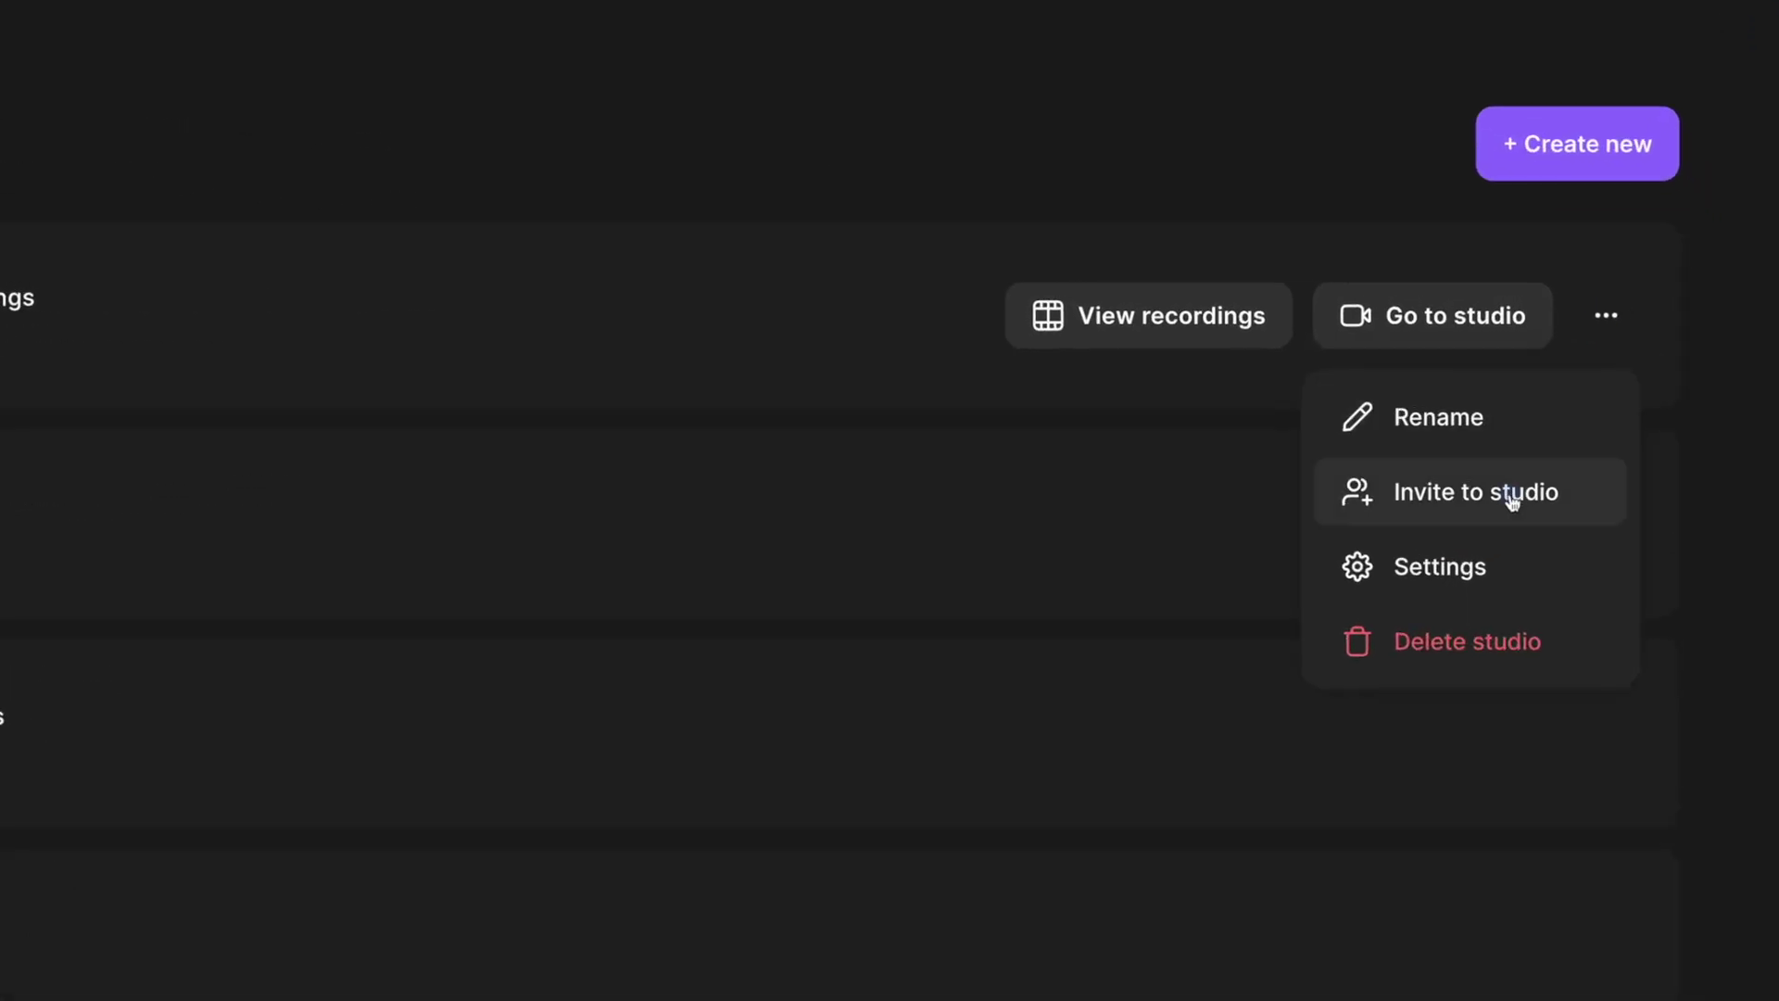
pyautogui.click(1511, 493)
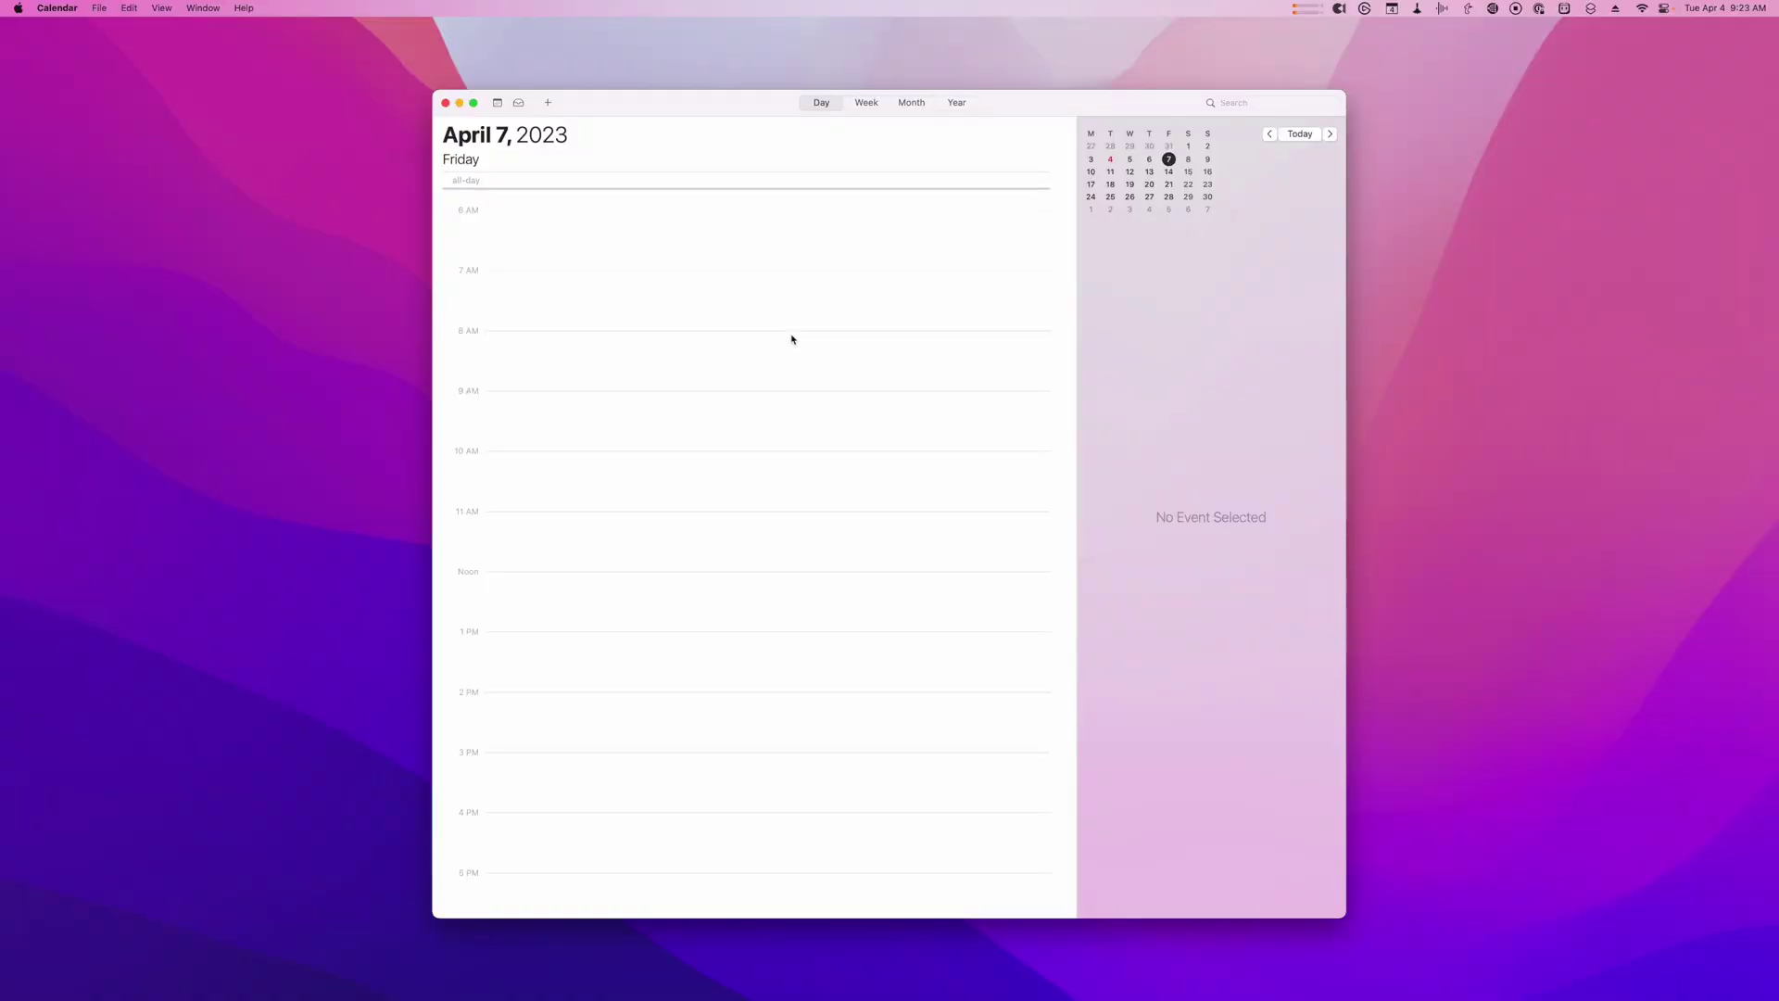
# Step: Create an 8 AM April 7 event named 'Brainstorming Meeting' with the pasted studio link as location
pyautogui.doubleClick(792, 339)
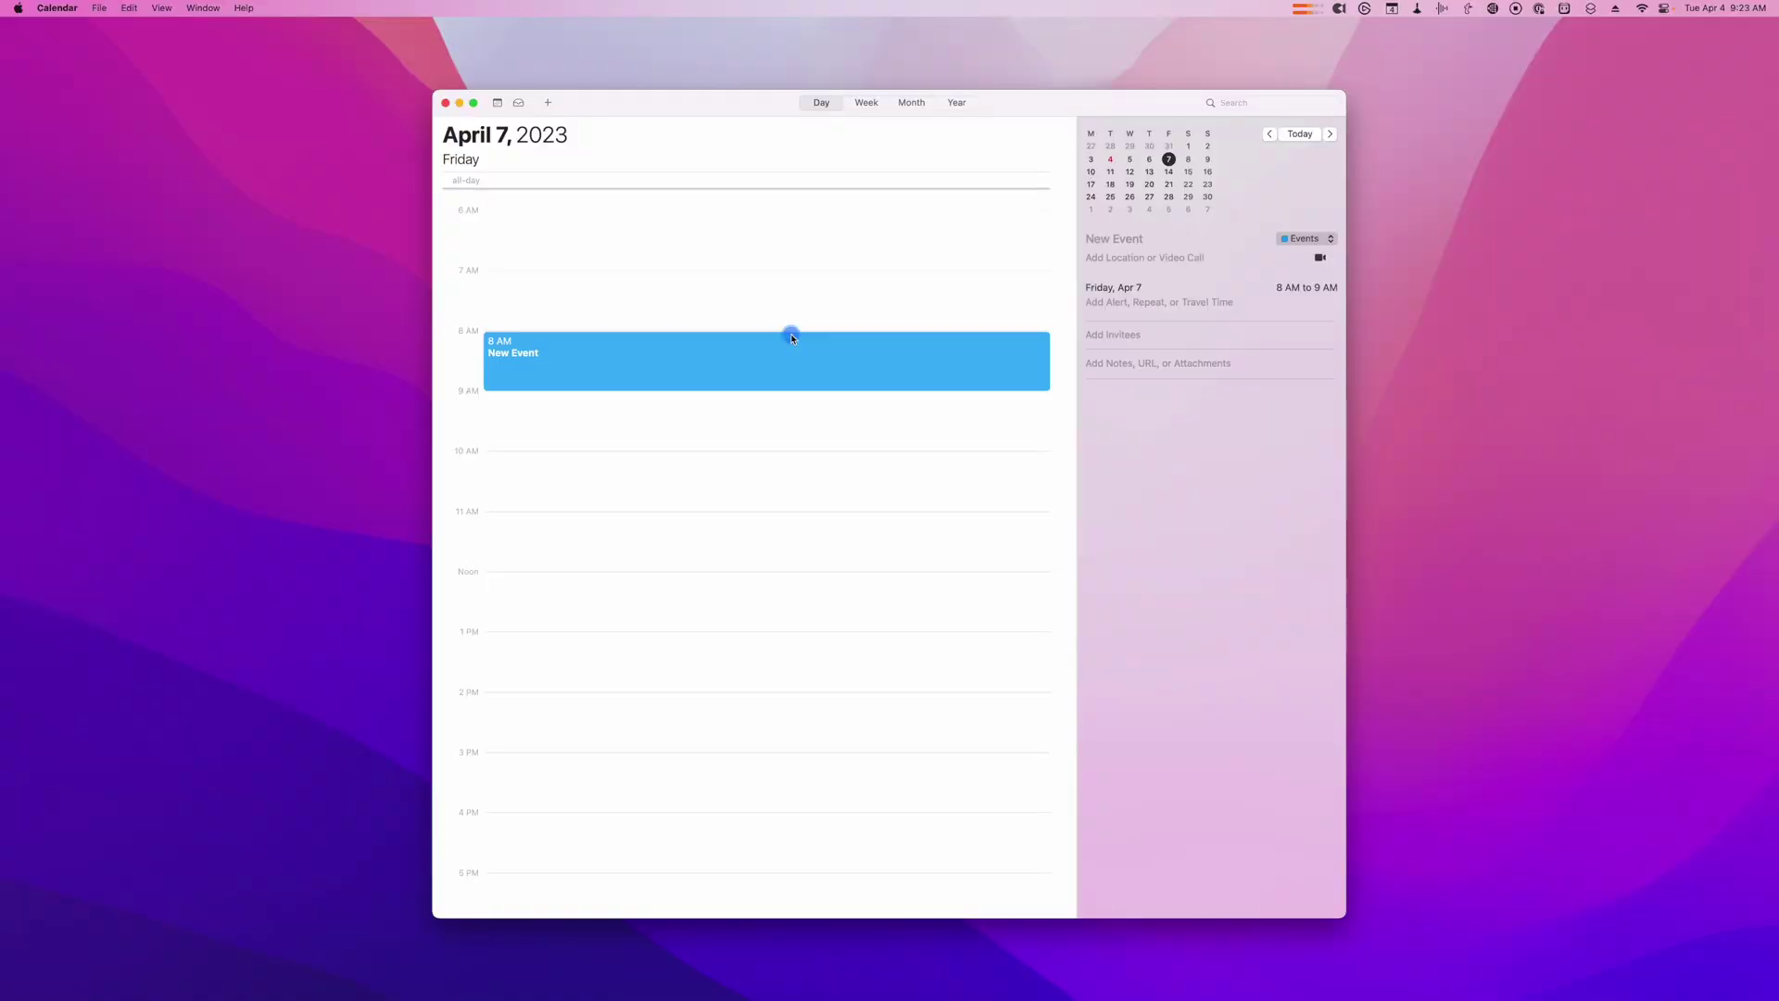
pyautogui.doubleClick(795, 363)
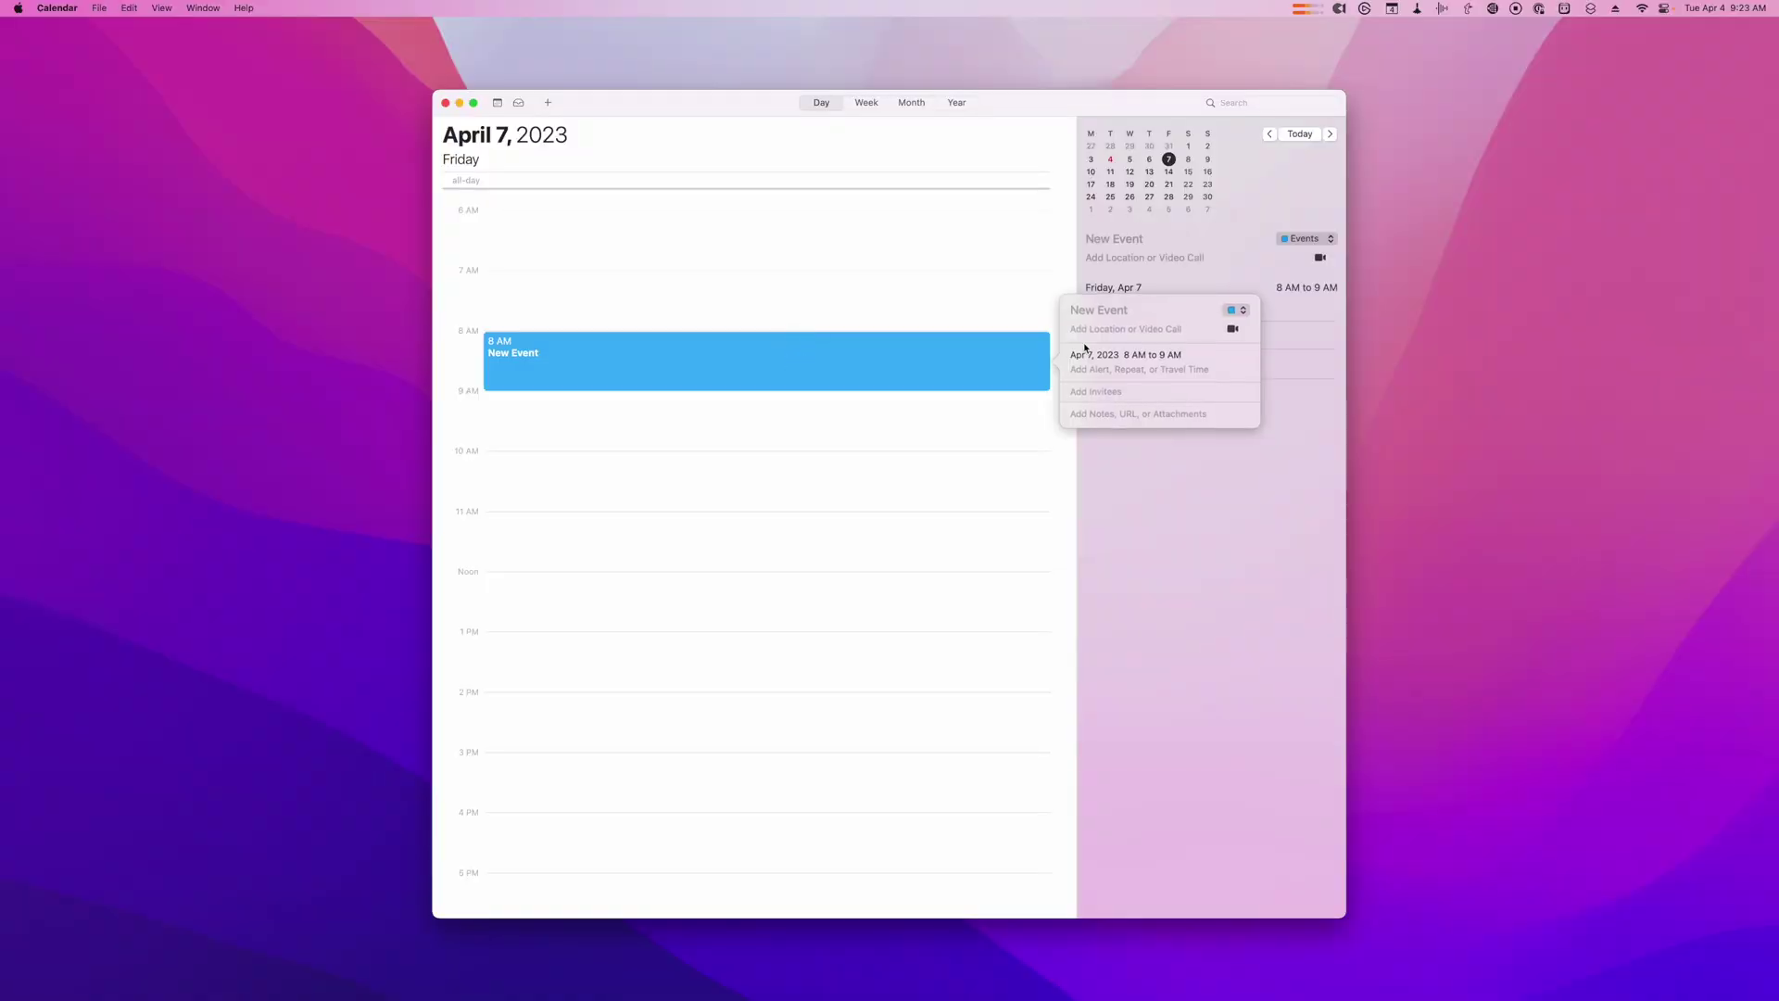
pyautogui.write('Brainstorming Meeting')
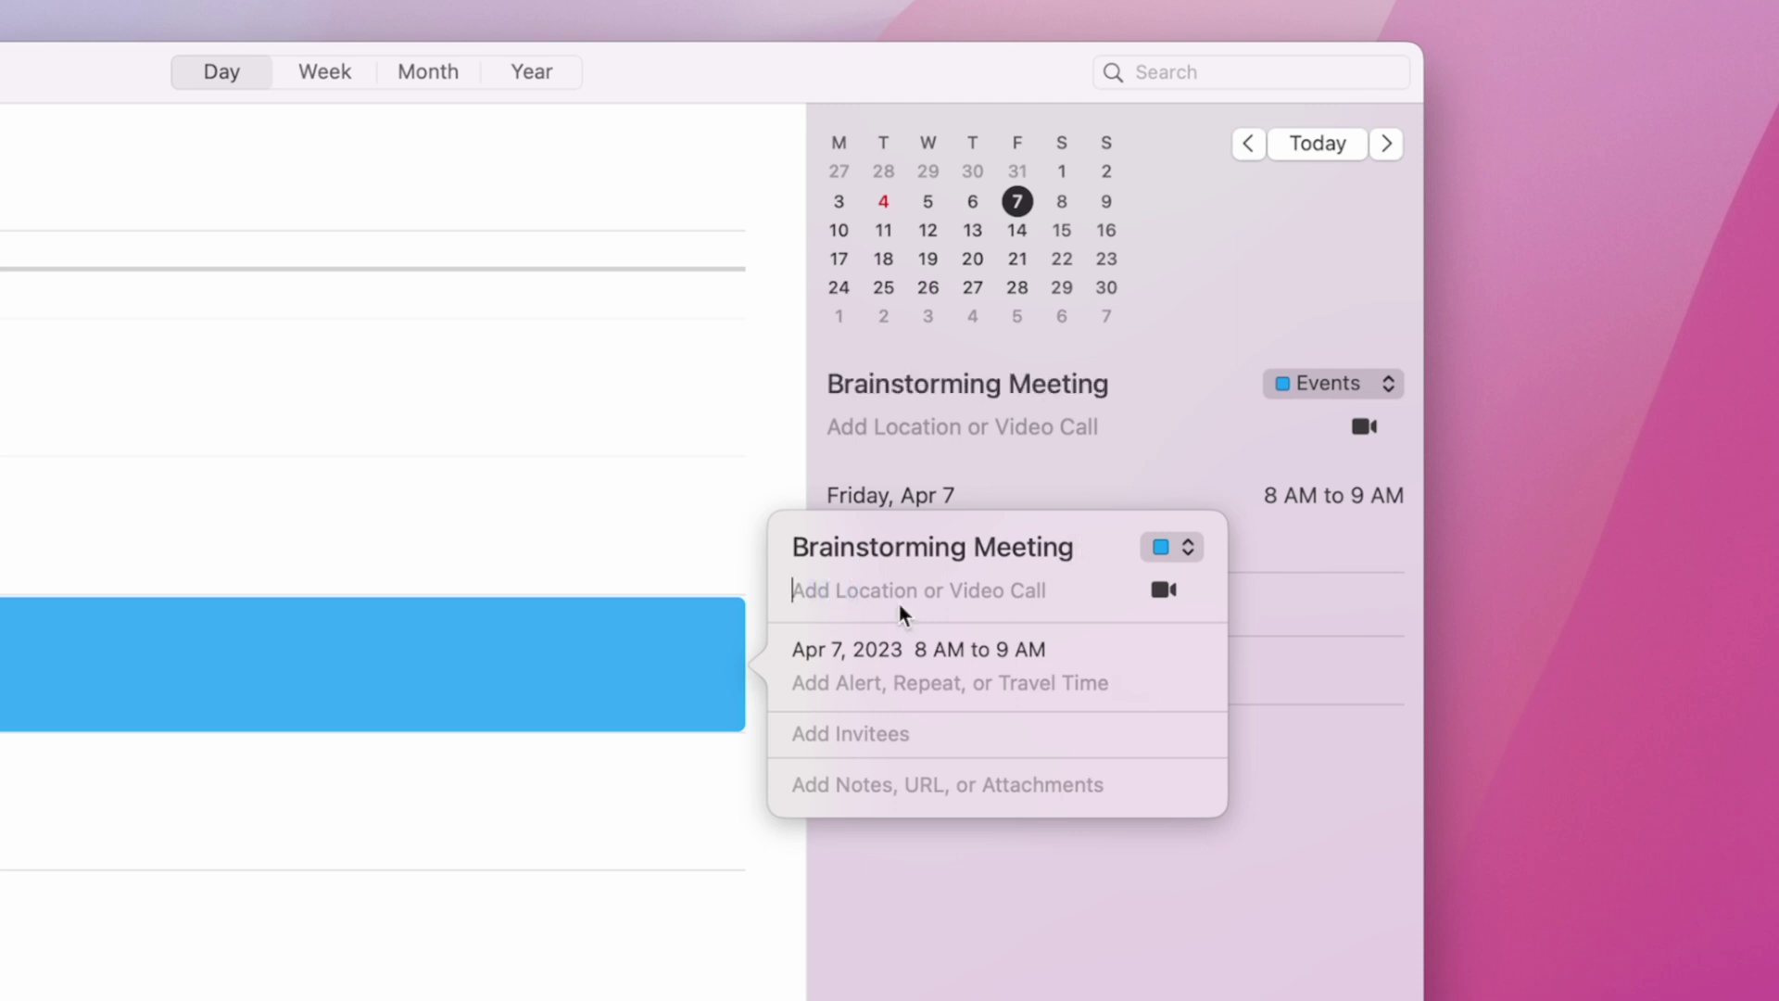
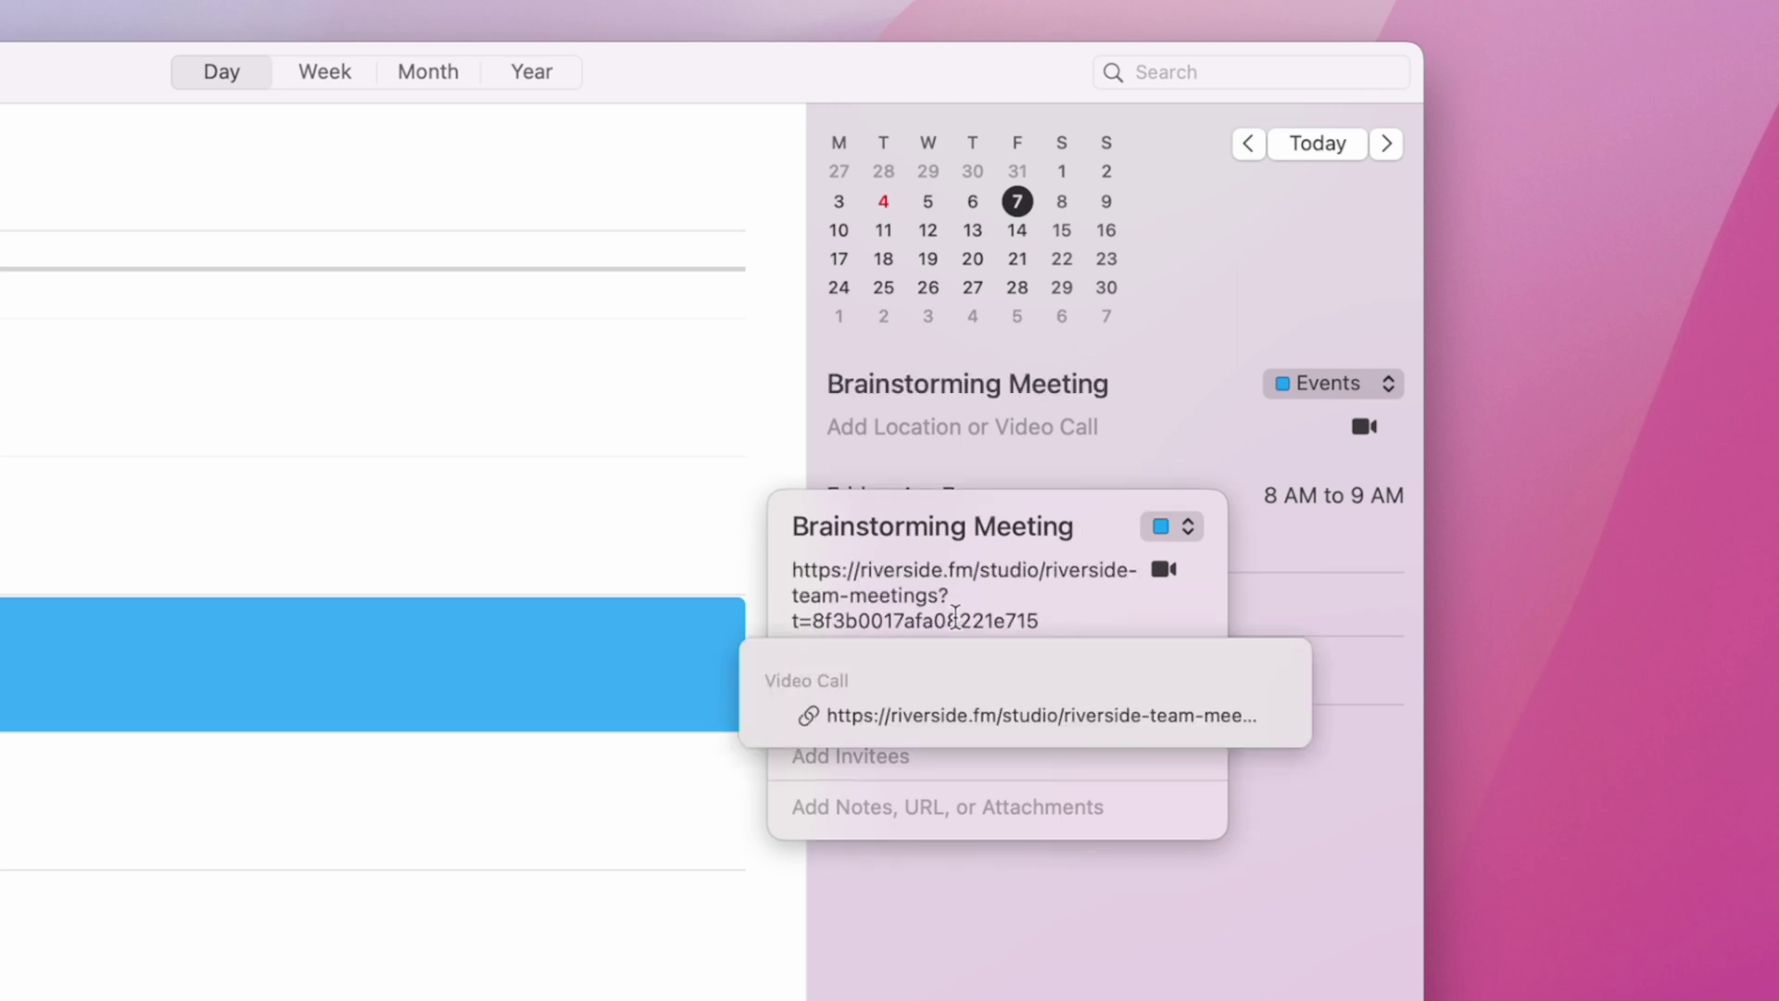
pyautogui.click(956, 780)
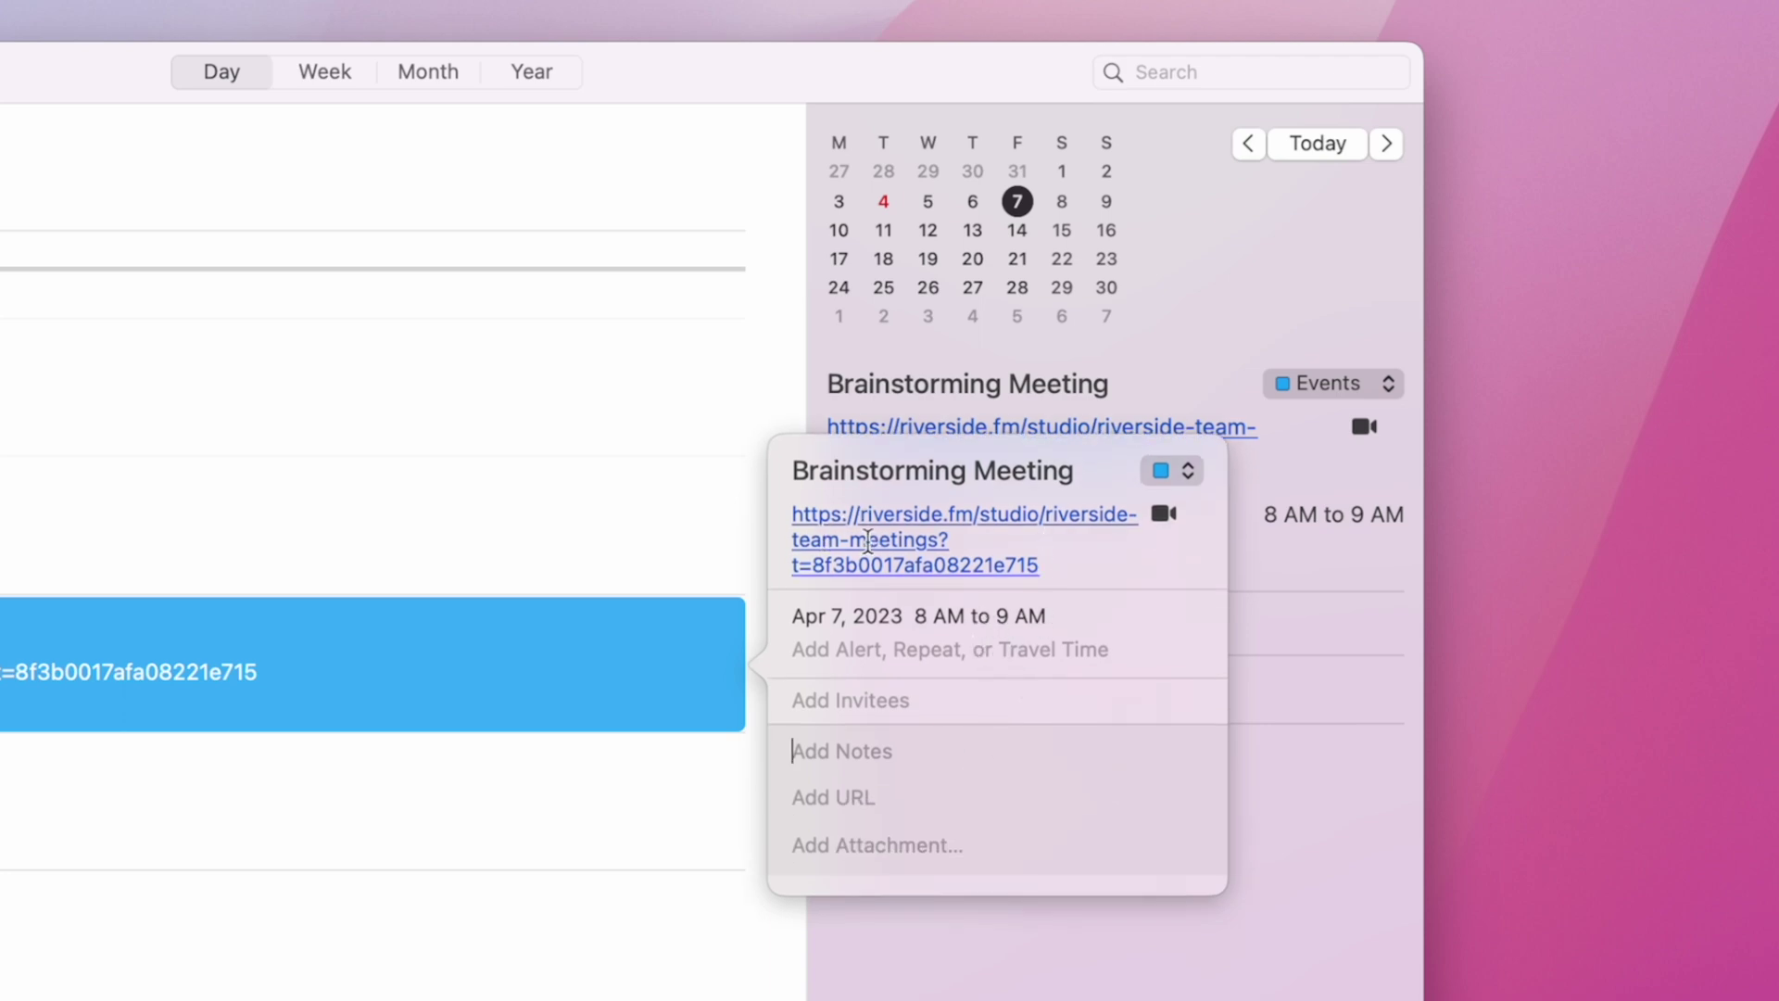
# Step: Set the Brainstorming Meeting to repeat every week
pyautogui.click(936, 648)
pyautogui.click(967, 699)
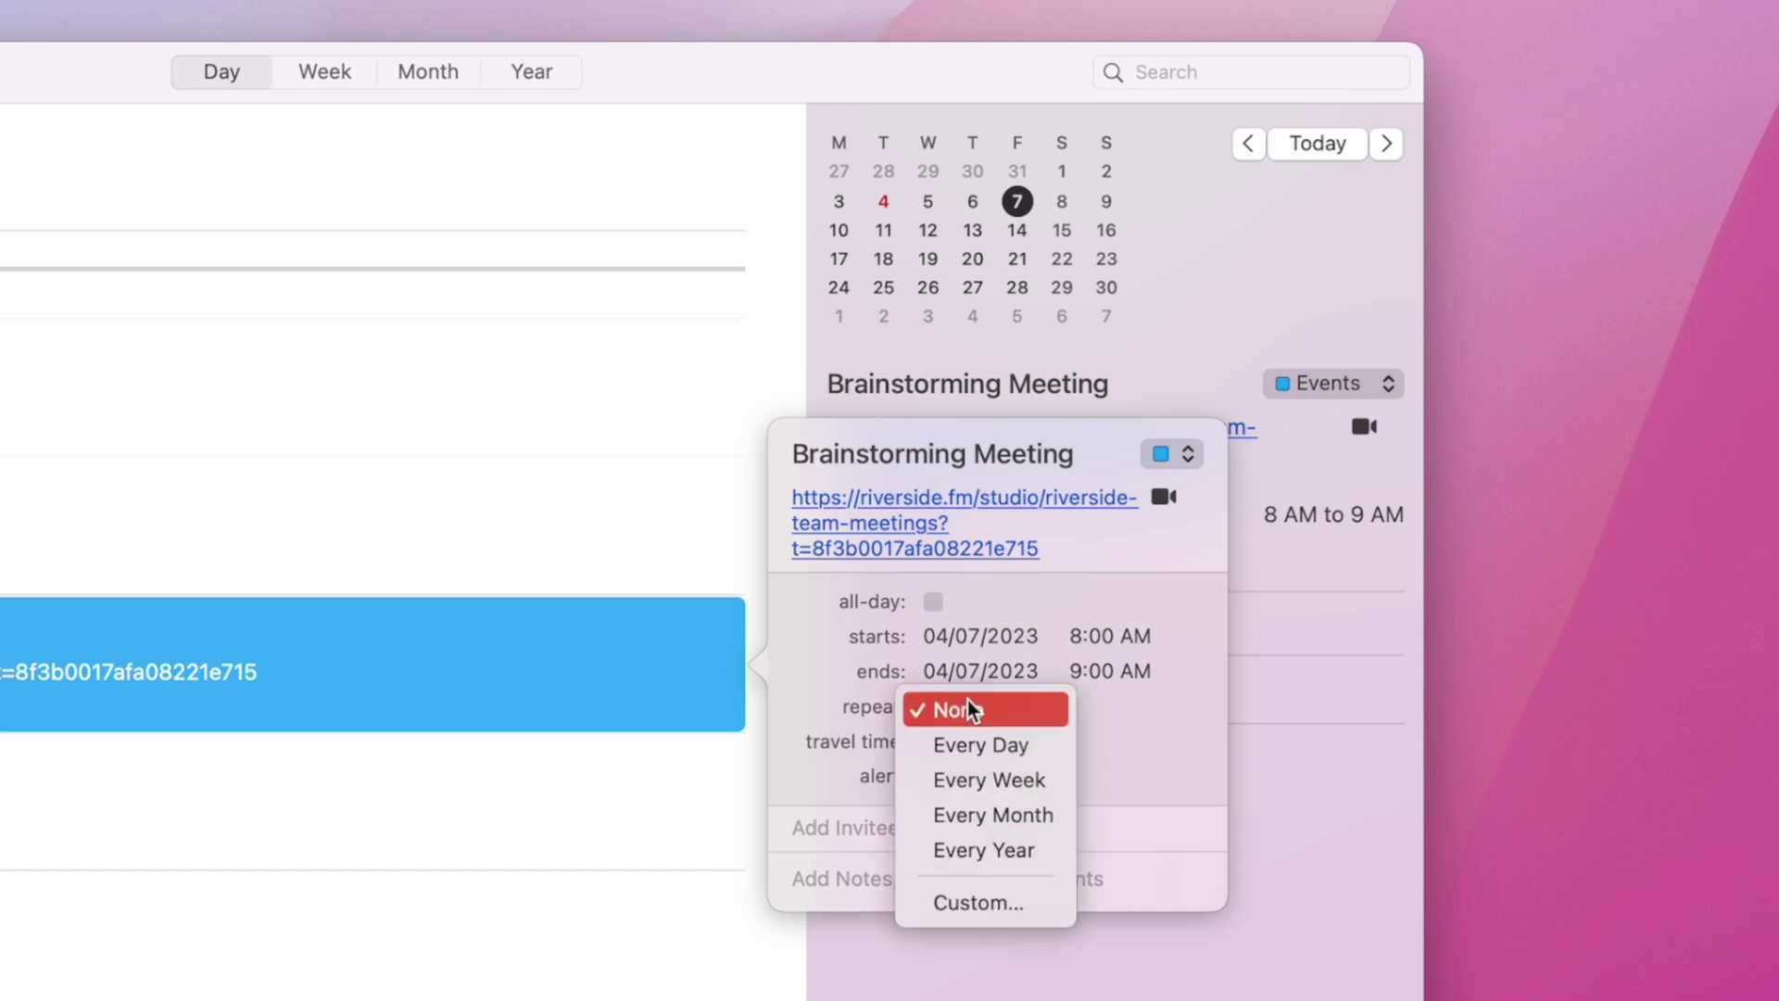
pyautogui.click(982, 786)
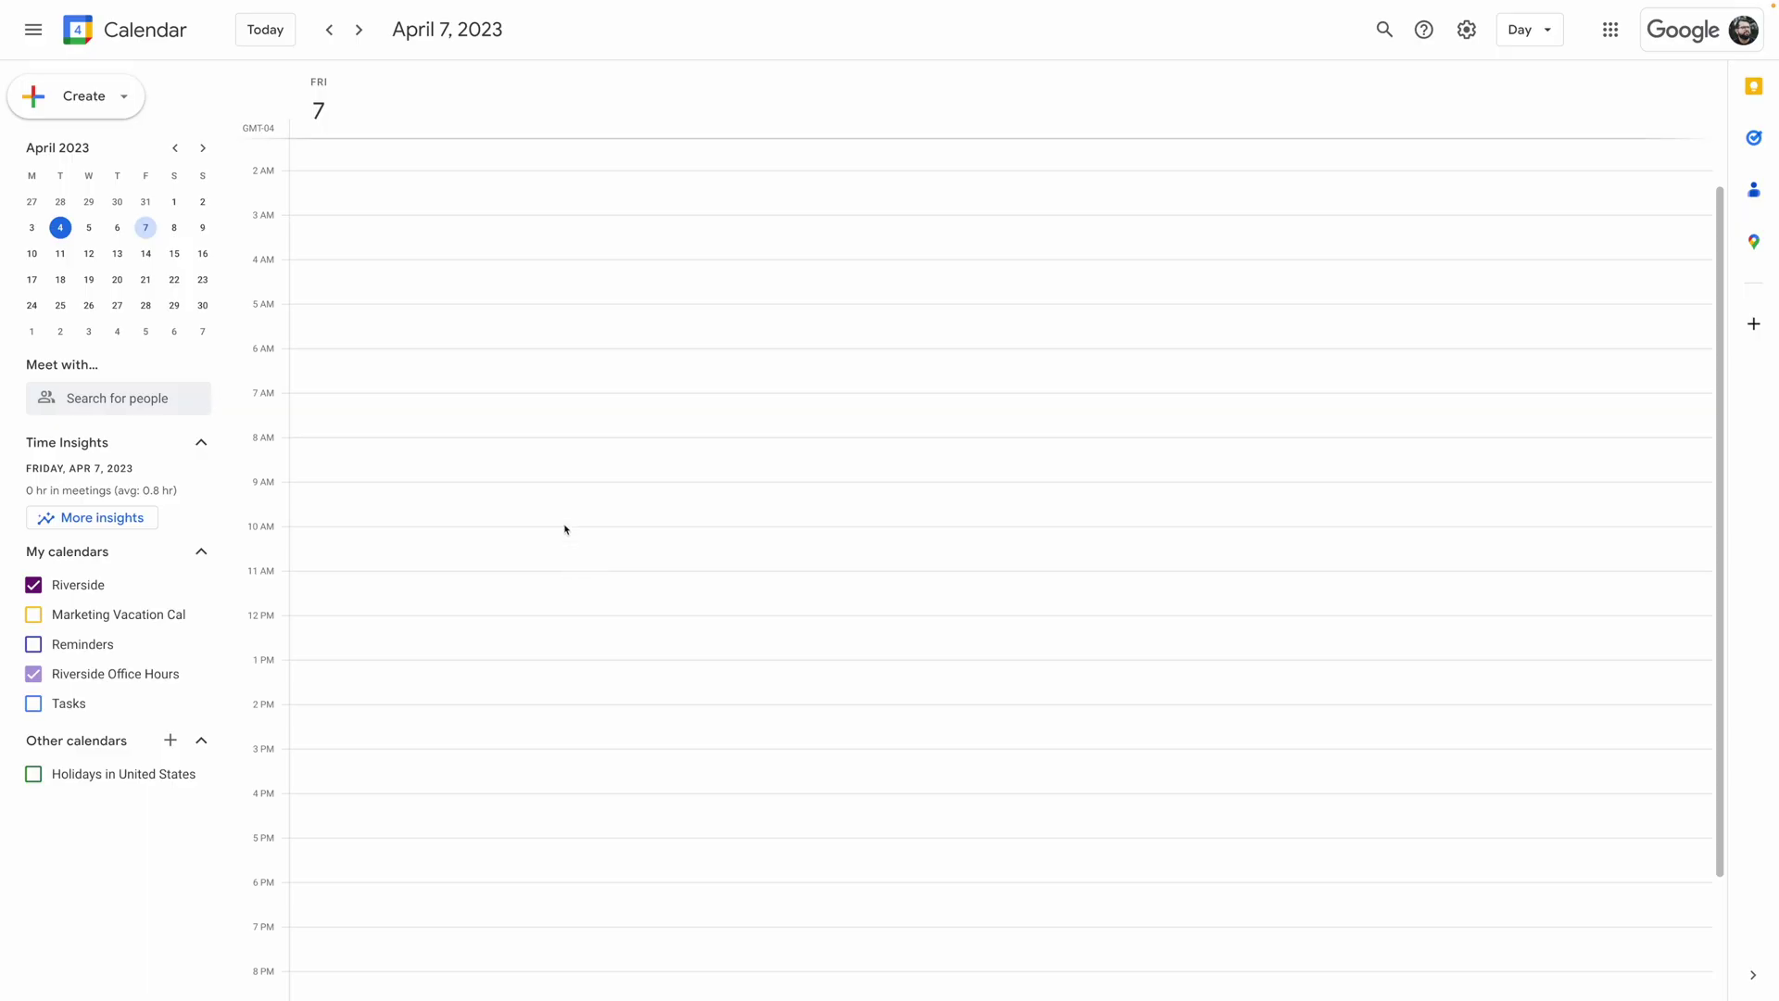
# Step: Start a 10 AM April 7 event and paste the studio URL as its location
pyautogui.click(563, 532)
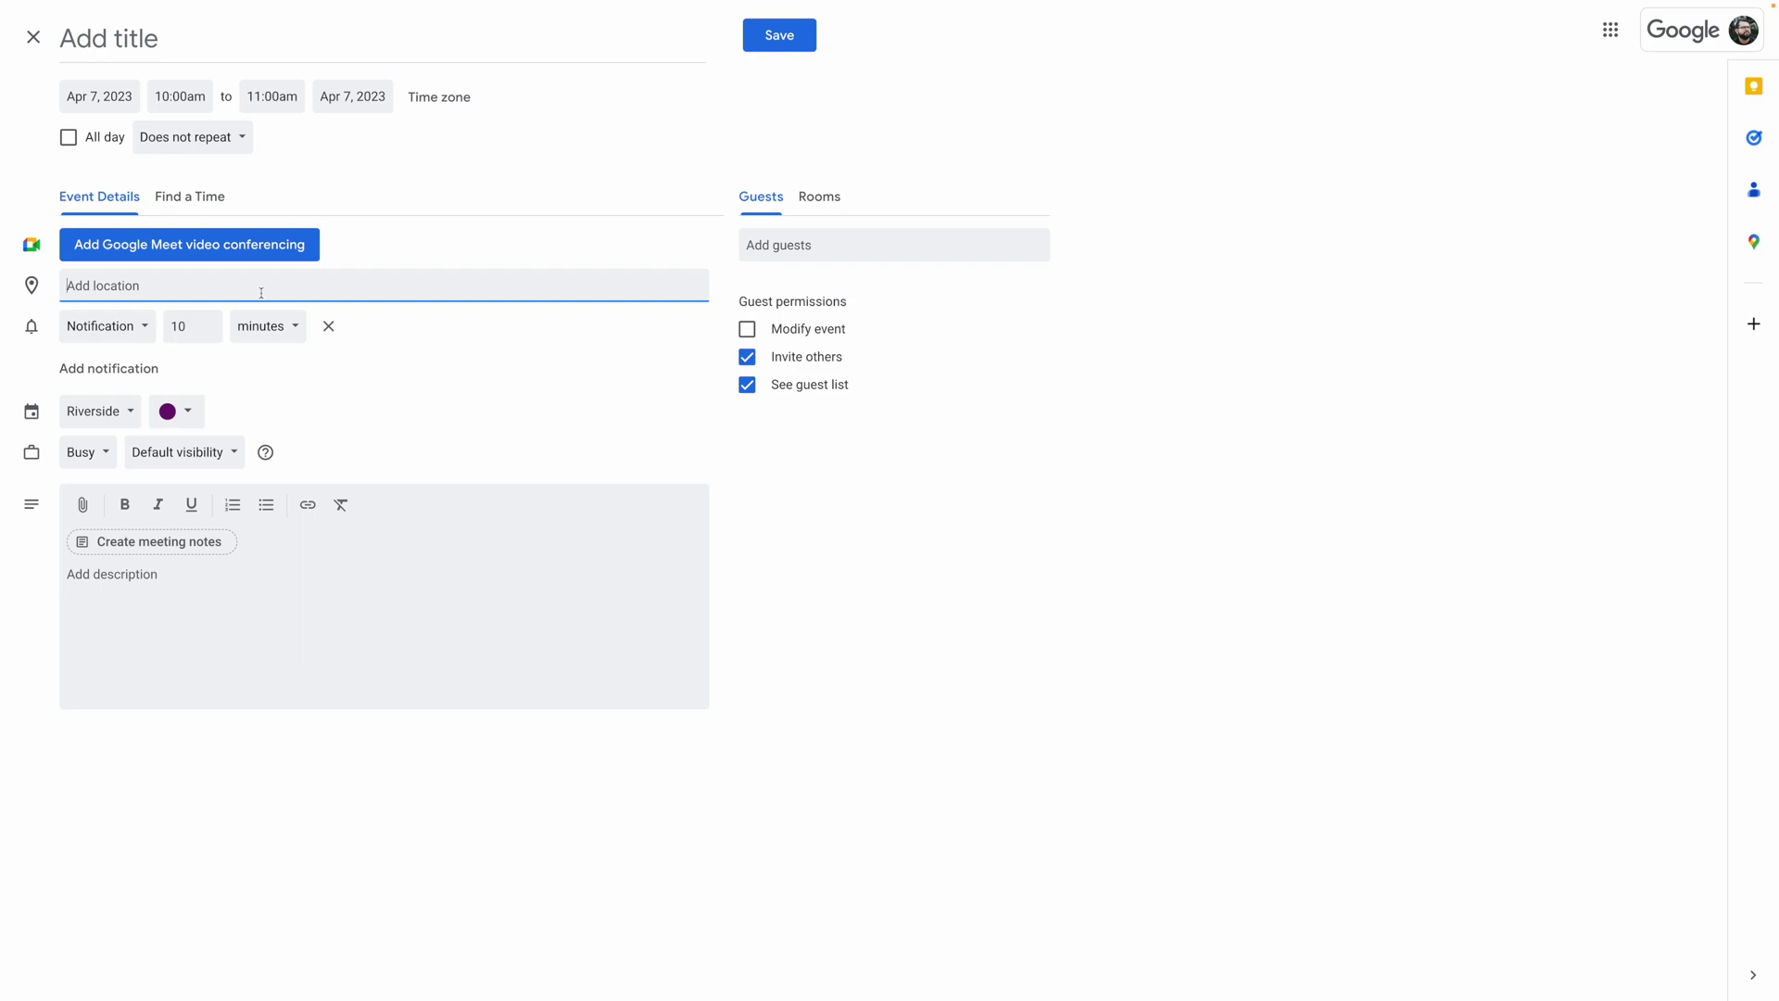
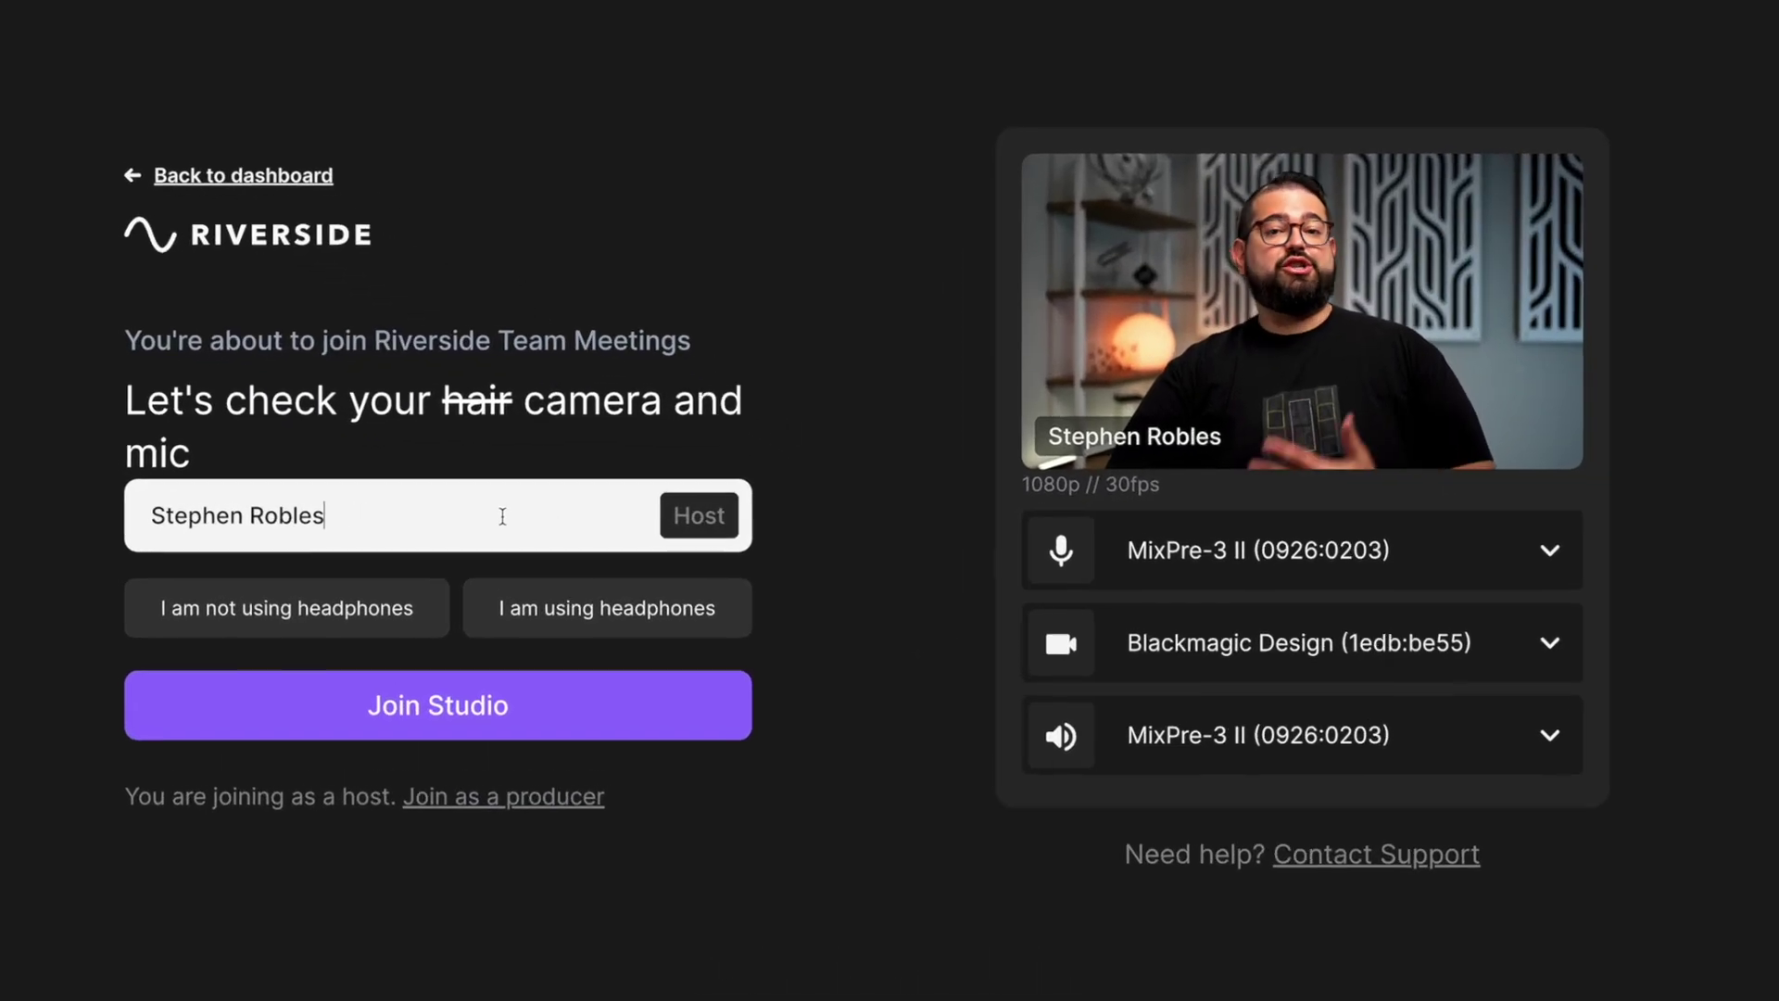
# Step: Join Riverside Team Meetings with headphones, record a take, then open the General settings page
pyautogui.click(630, 609)
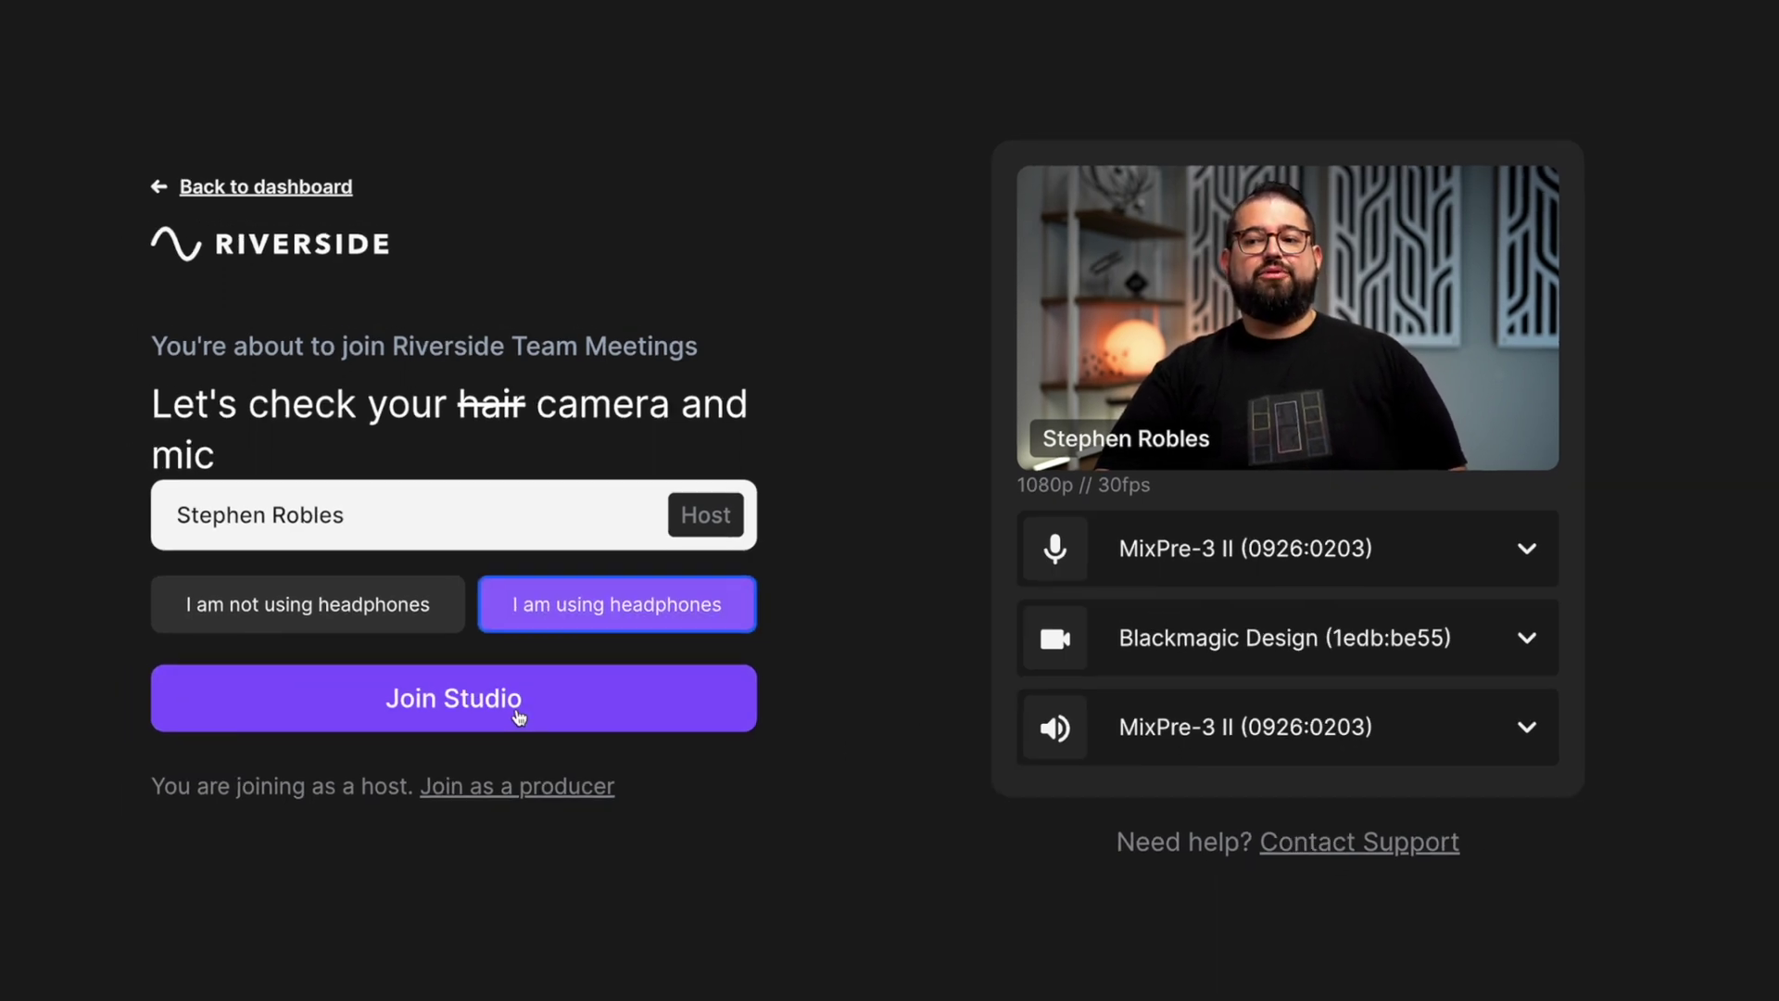
pyautogui.click(519, 716)
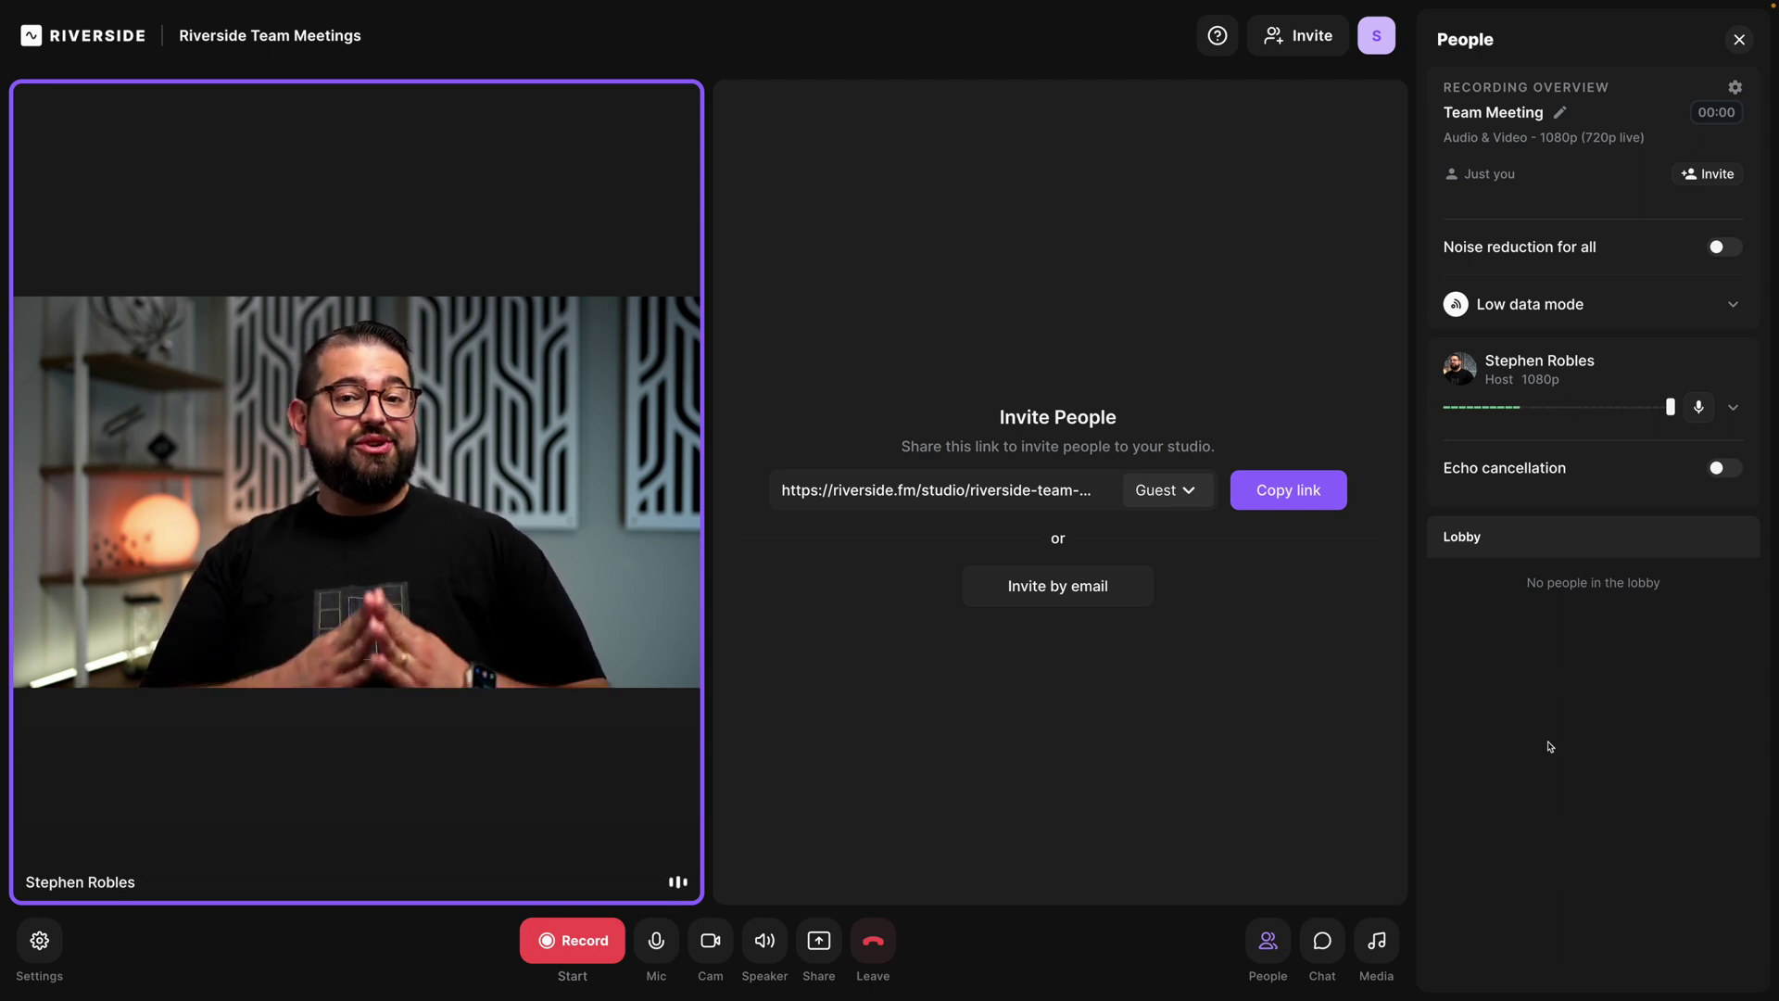
pyautogui.click(597, 950)
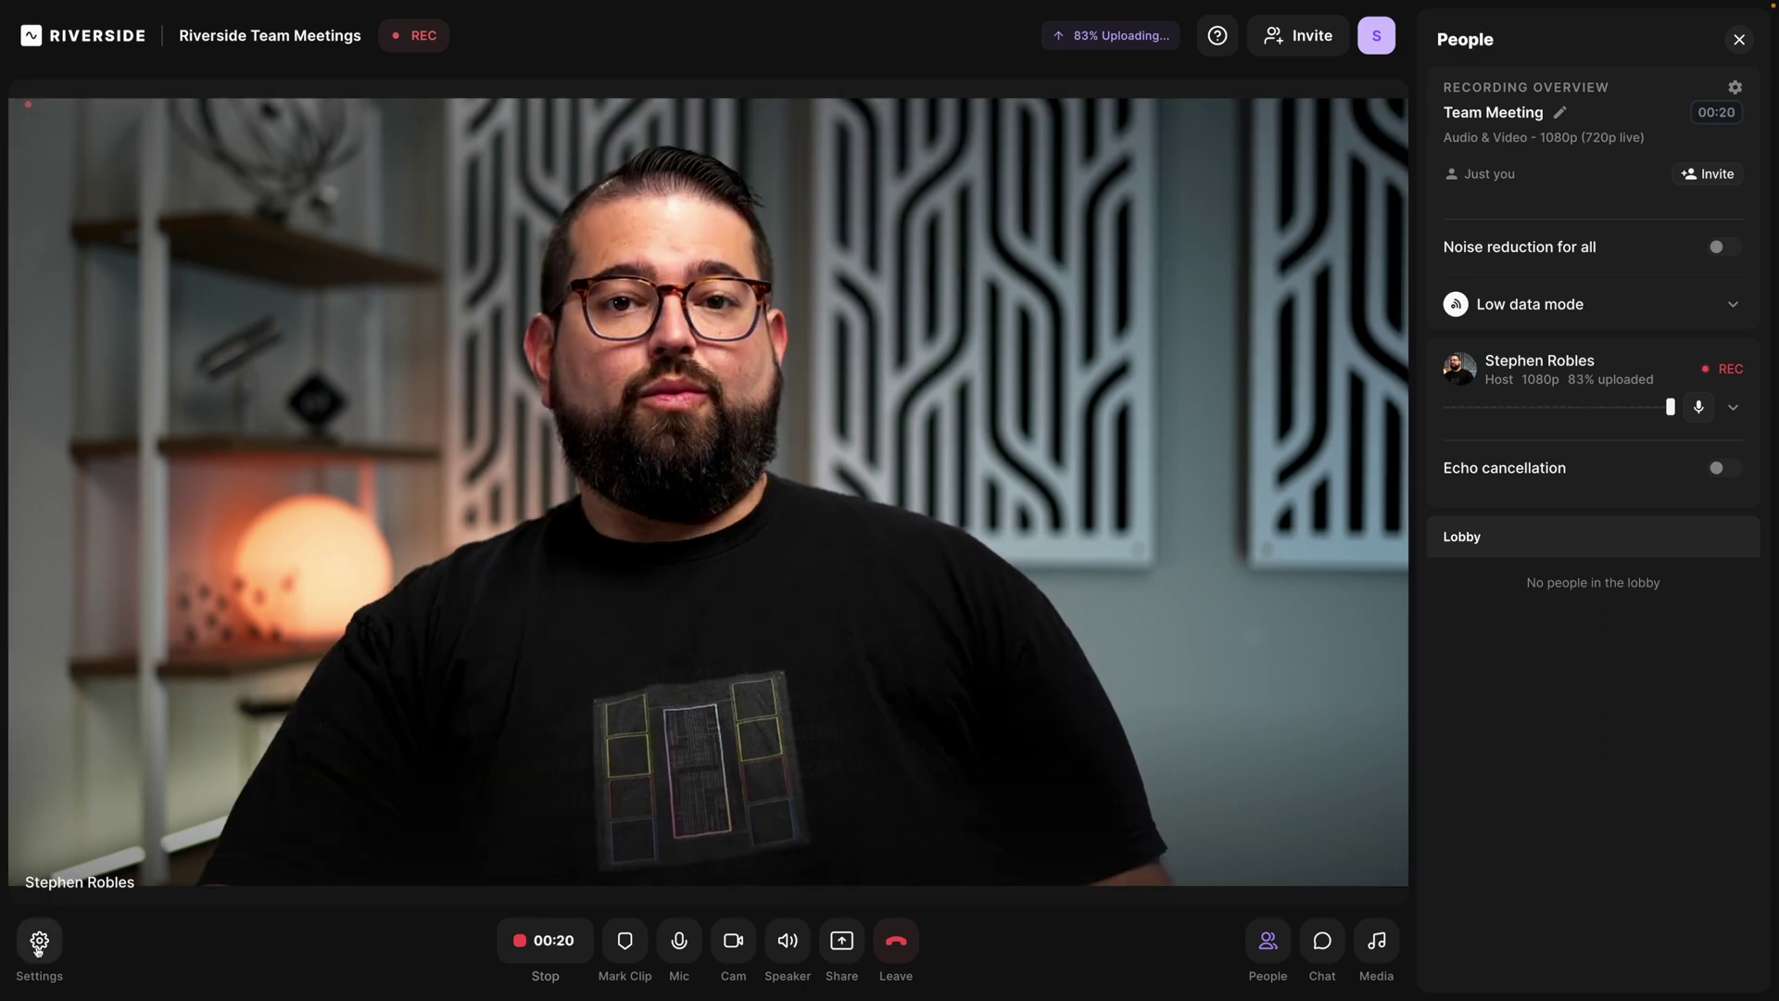
pyautogui.click(40, 940)
pyautogui.click(614, 298)
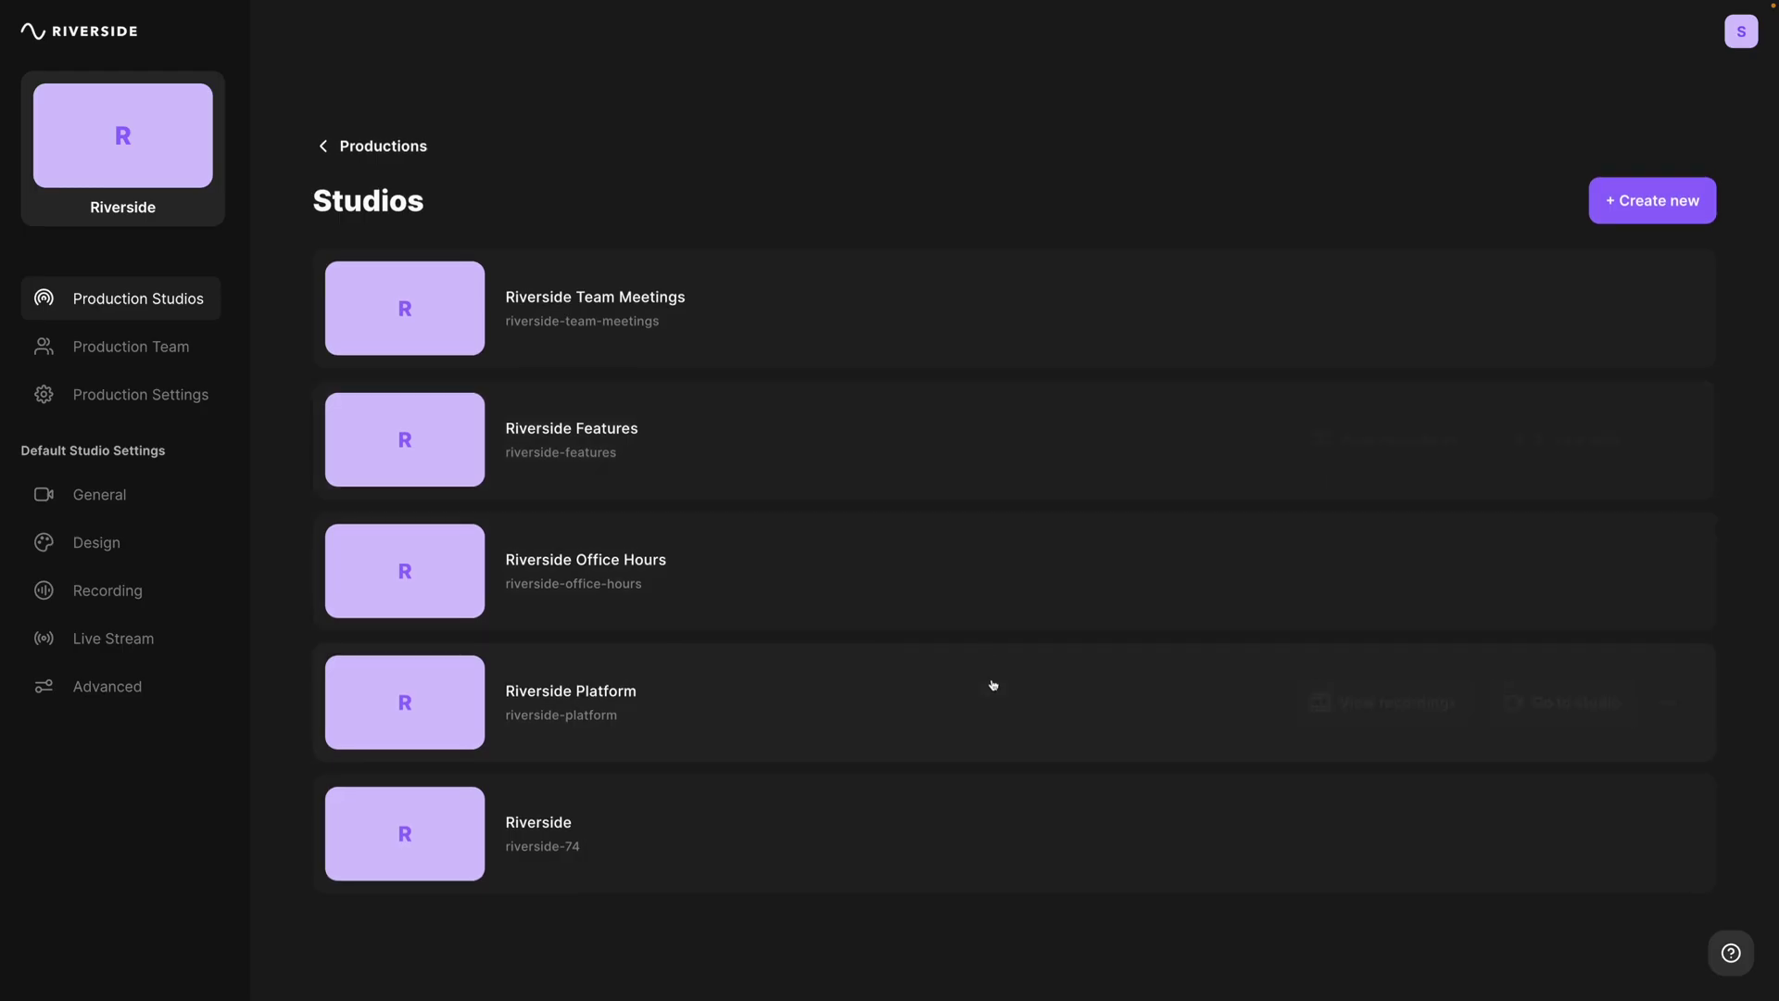
# Step: Open the Meeting Notes with Yoni recording, glance at transcript downloads, then choose Edit & create clips
pyautogui.click(1392, 707)
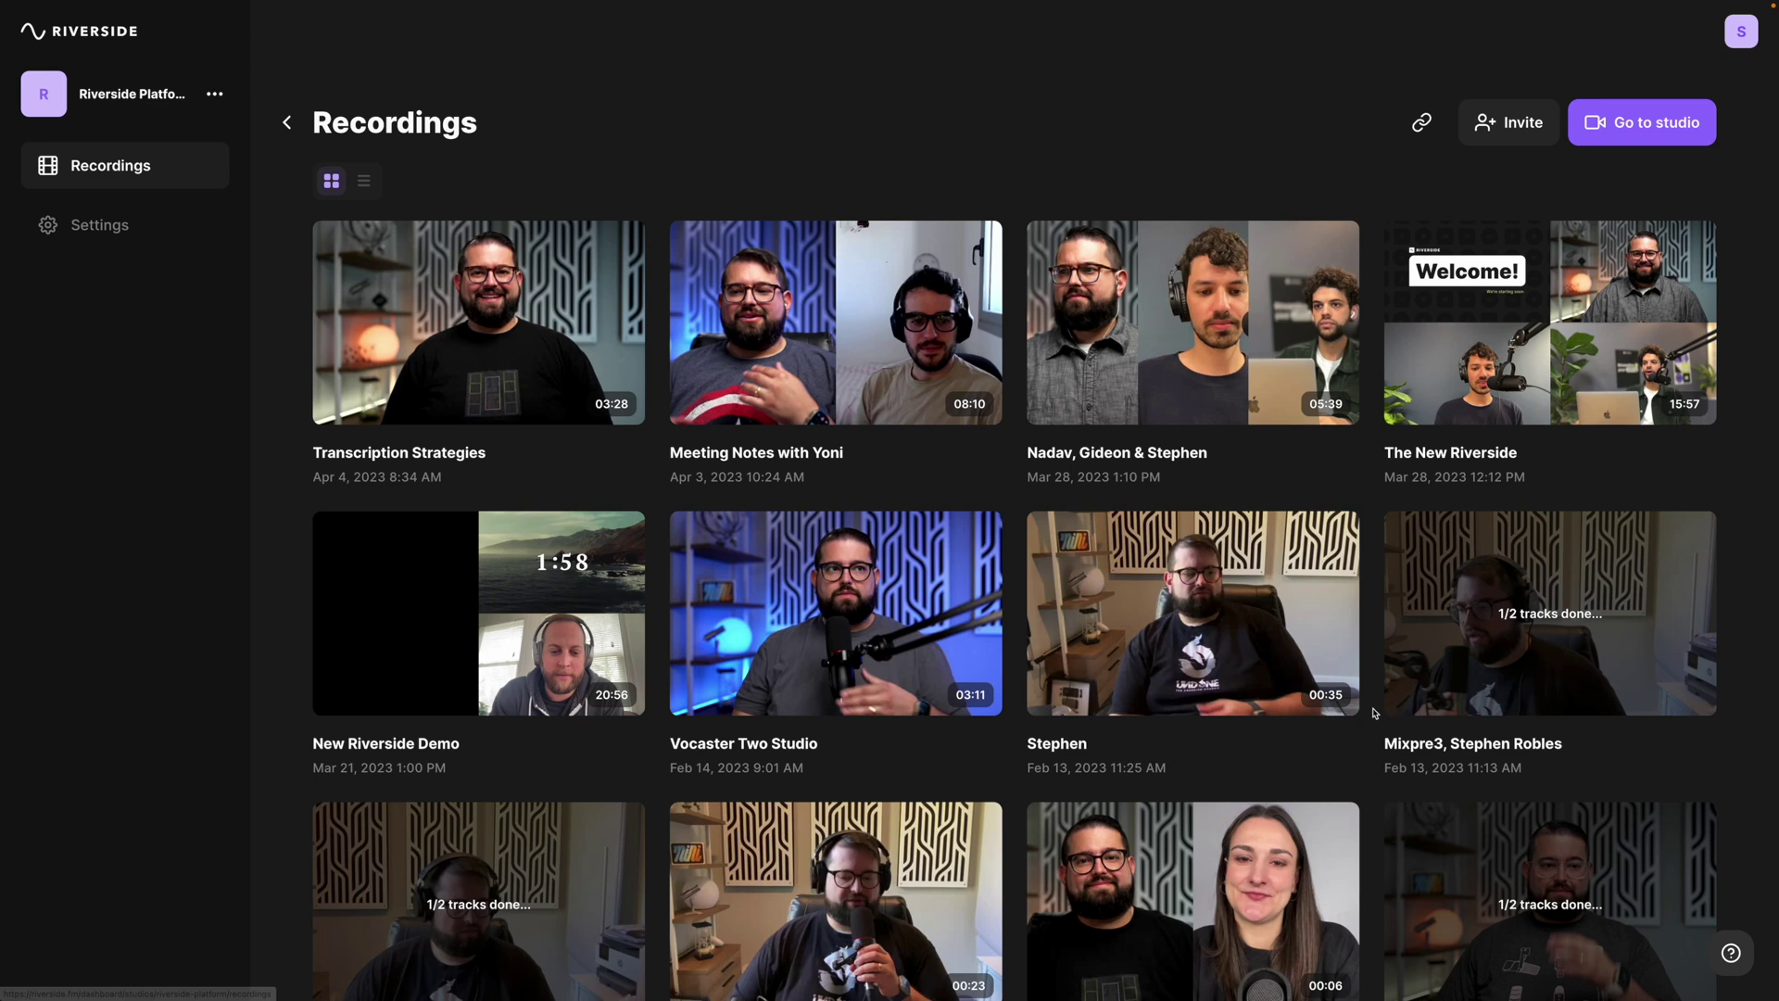
pyautogui.click(827, 331)
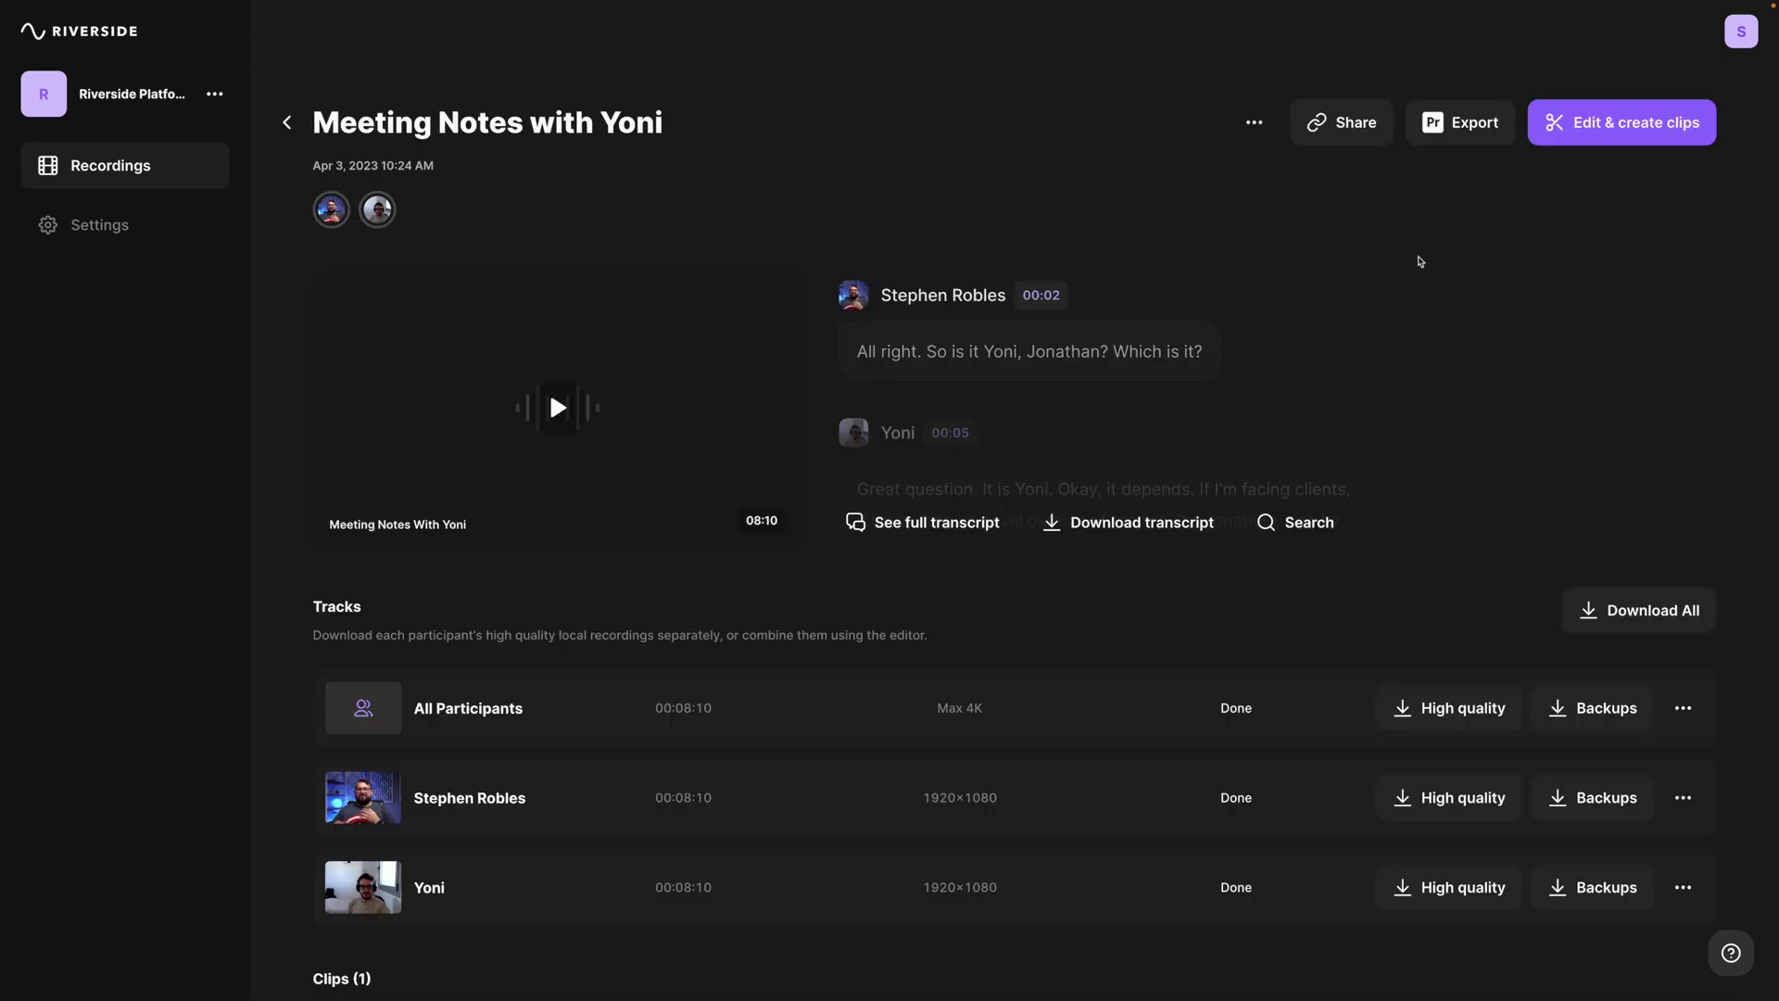
pyautogui.click(1126, 524)
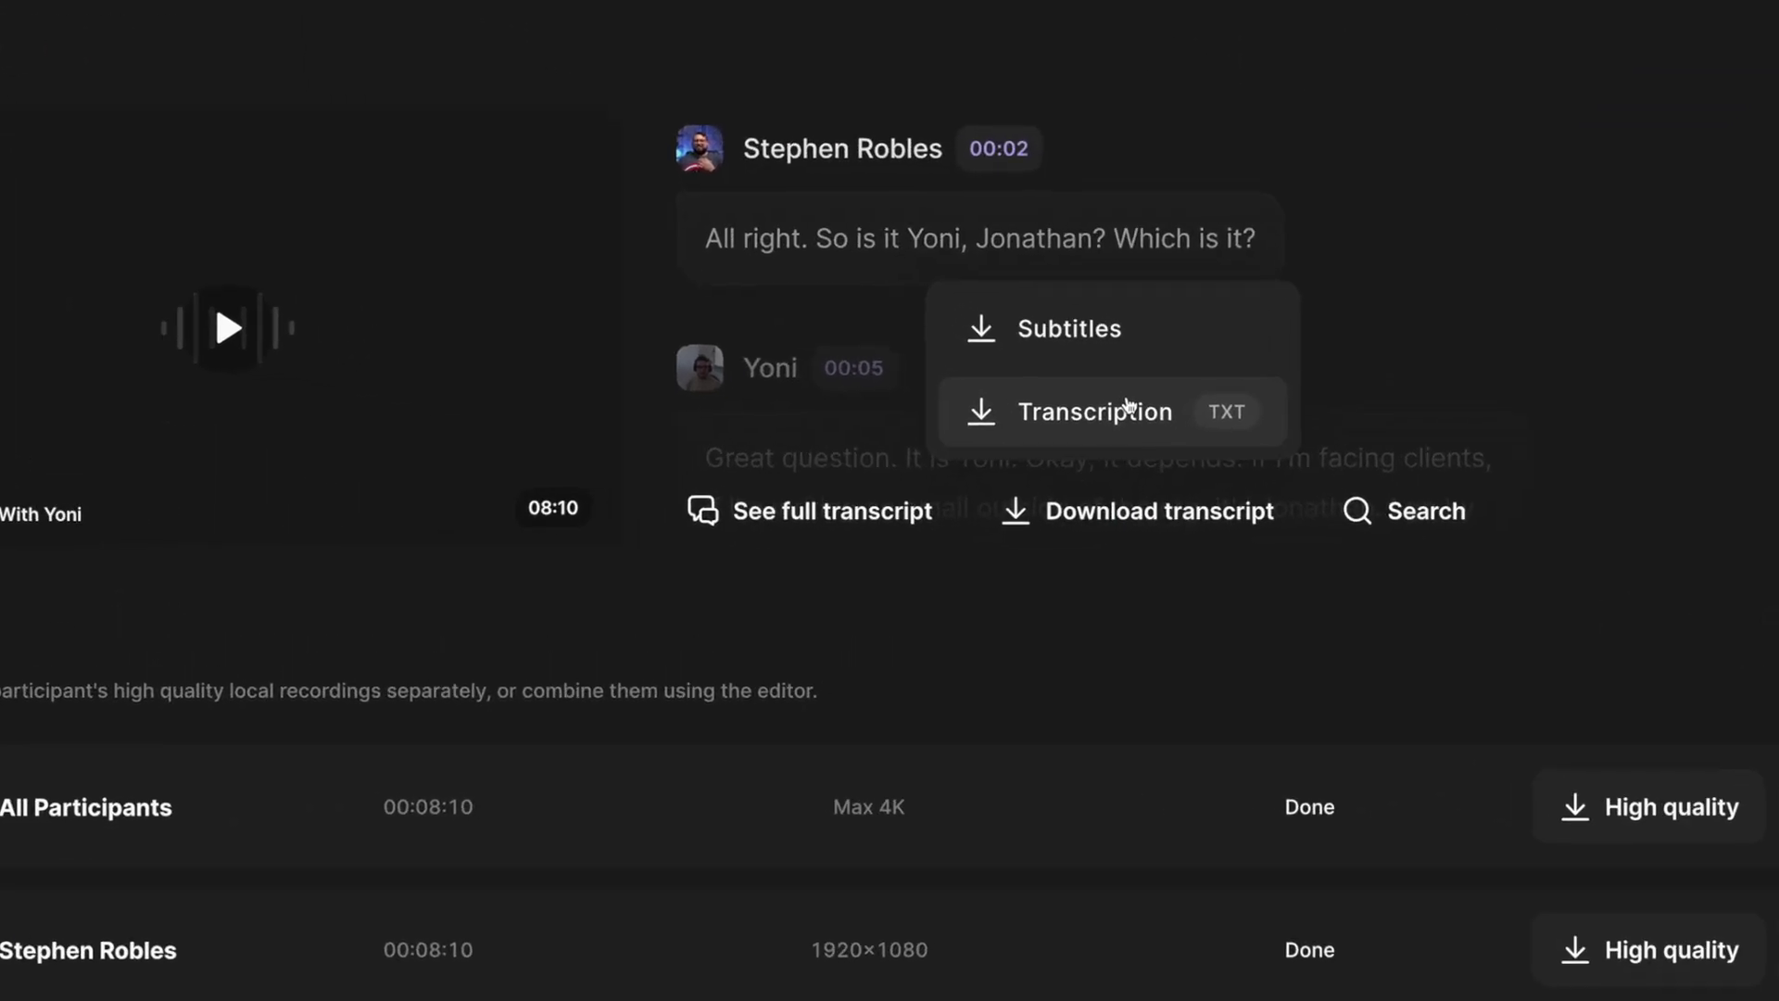
pyautogui.click(1128, 408)
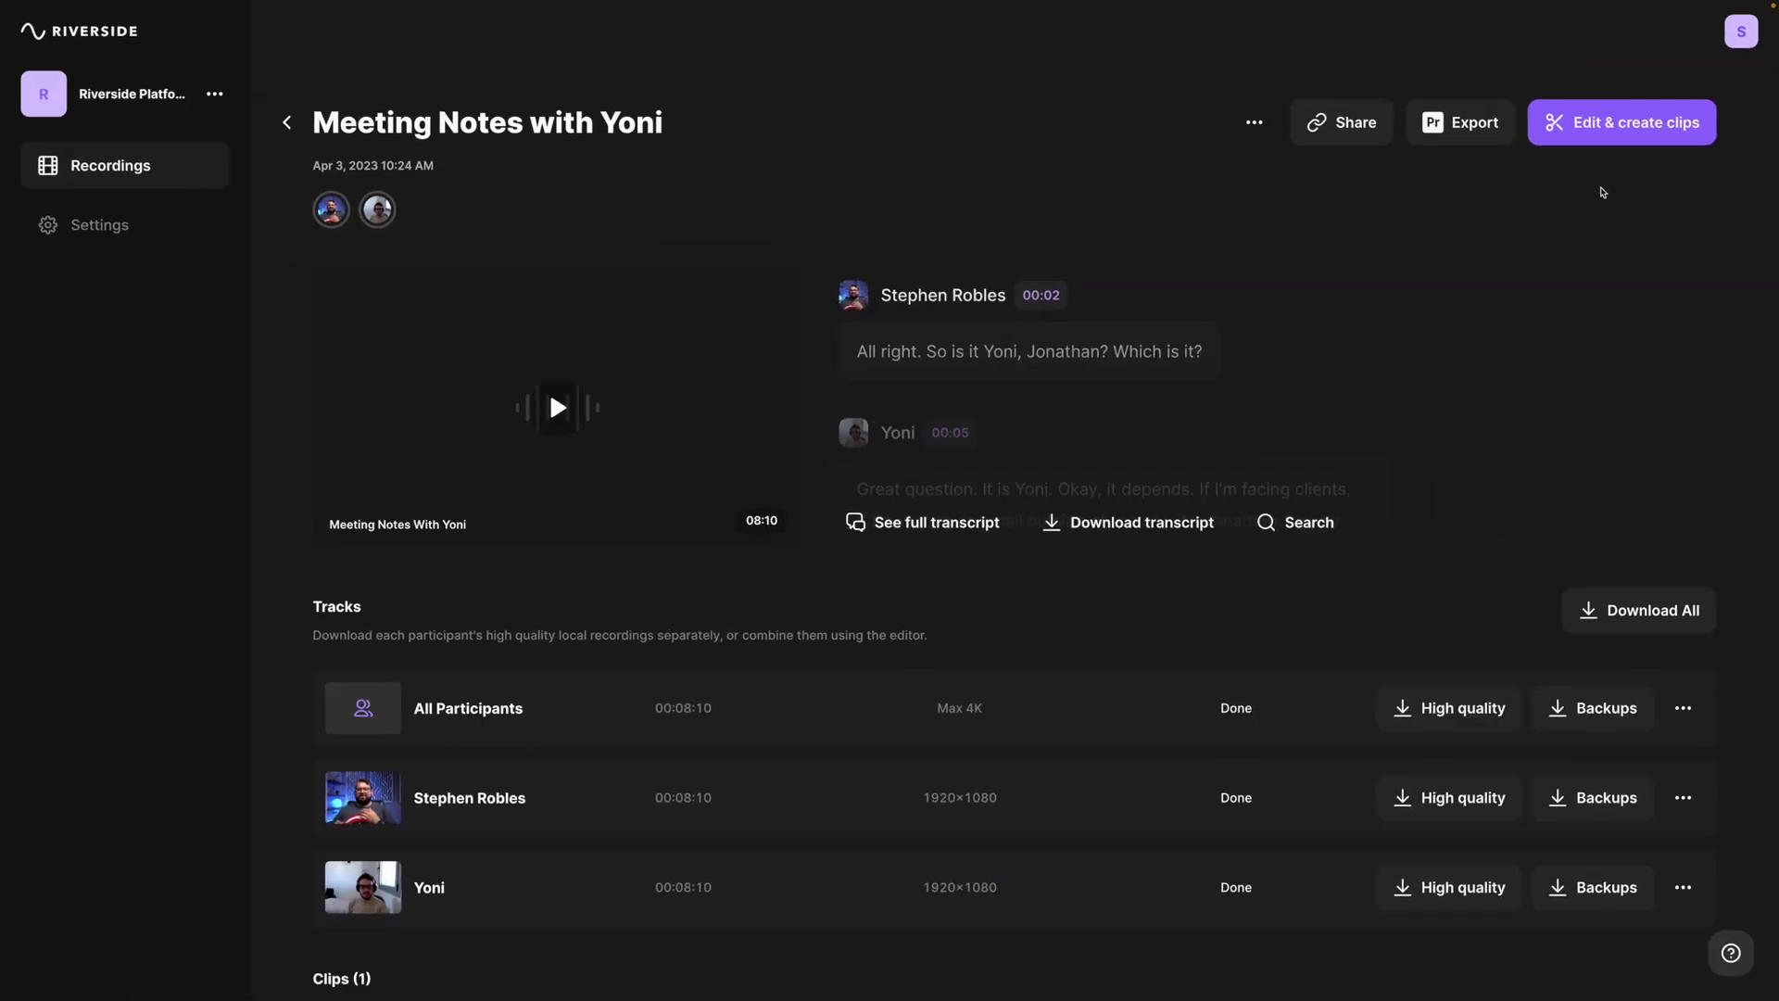
pyautogui.click(1594, 136)
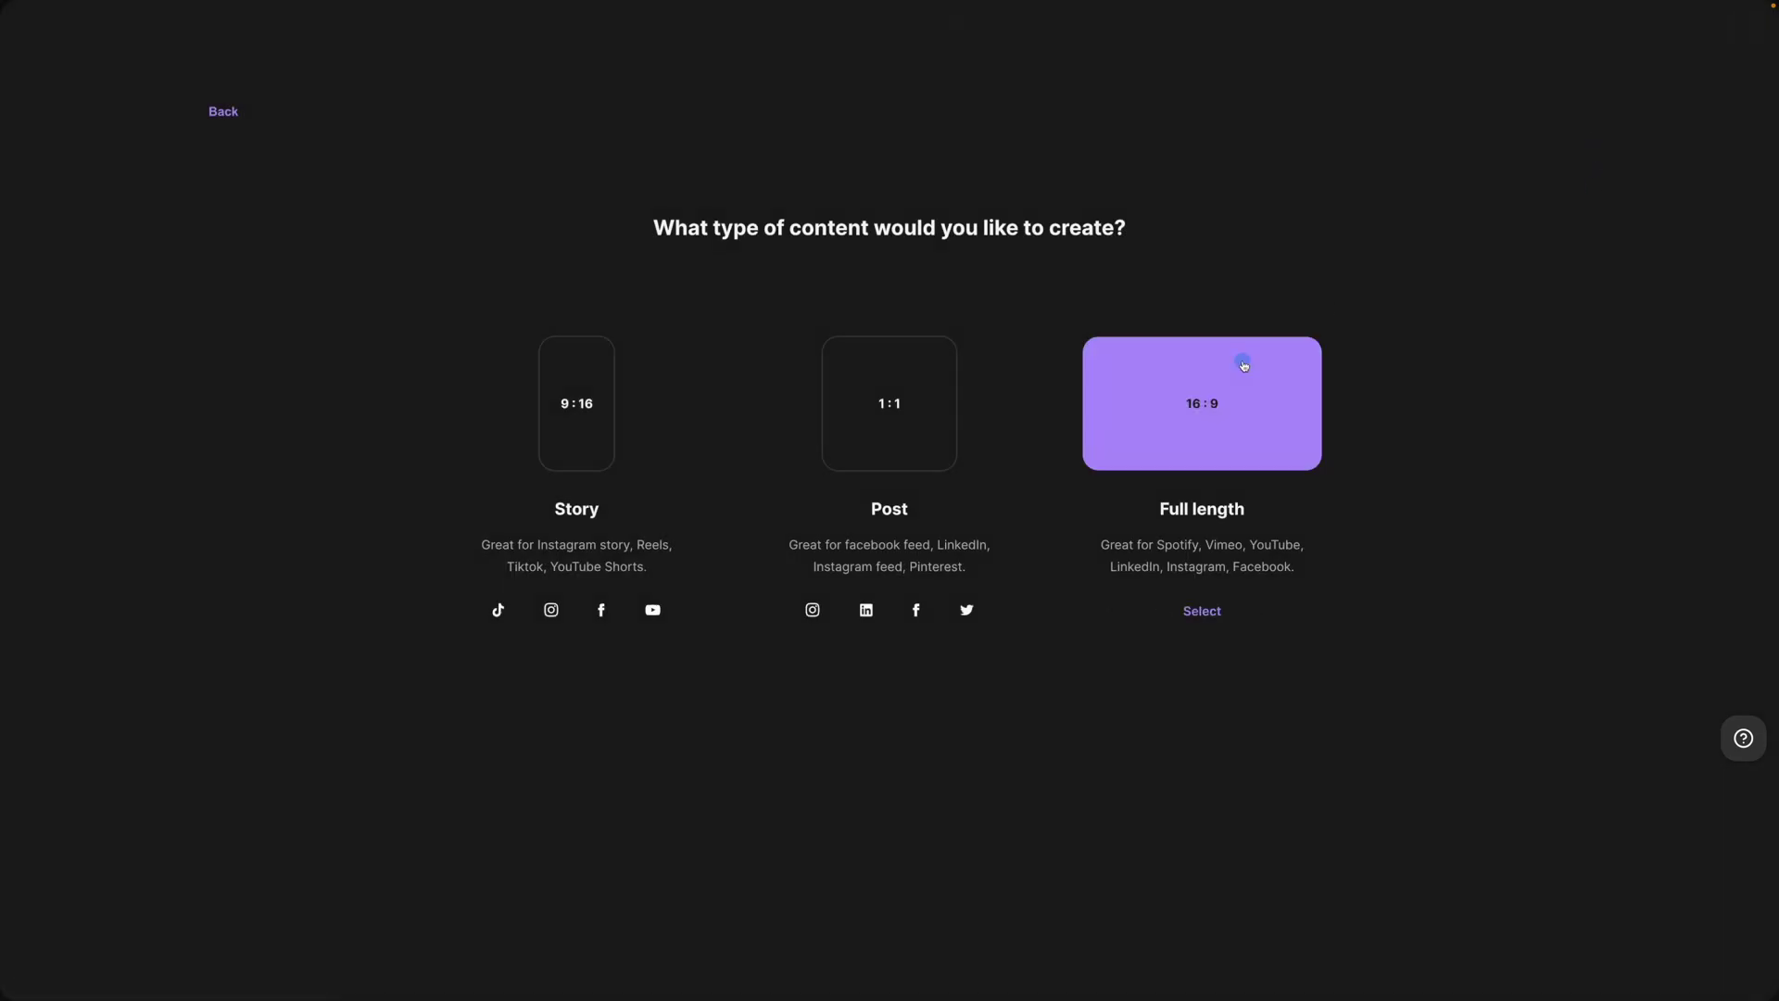
# Step: Choose the Full length 16:9 clip format and search the transcript for 'new york'
pyautogui.click(1244, 365)
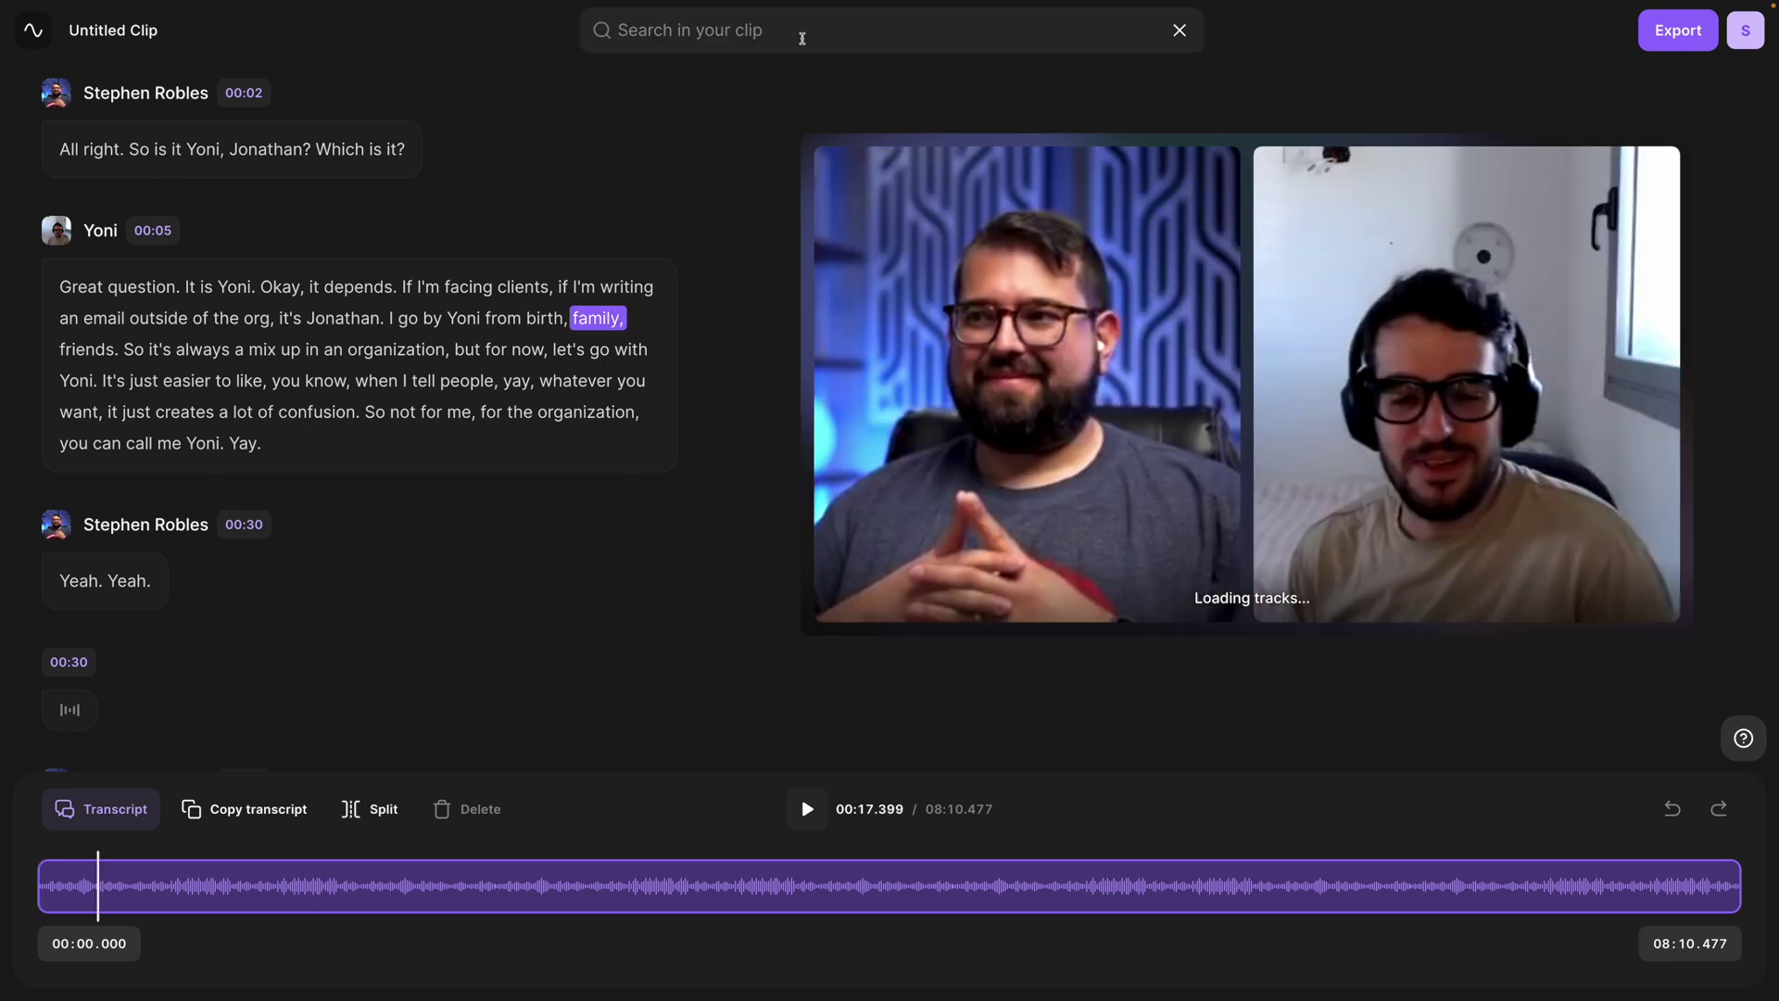
pyautogui.press('Escape')
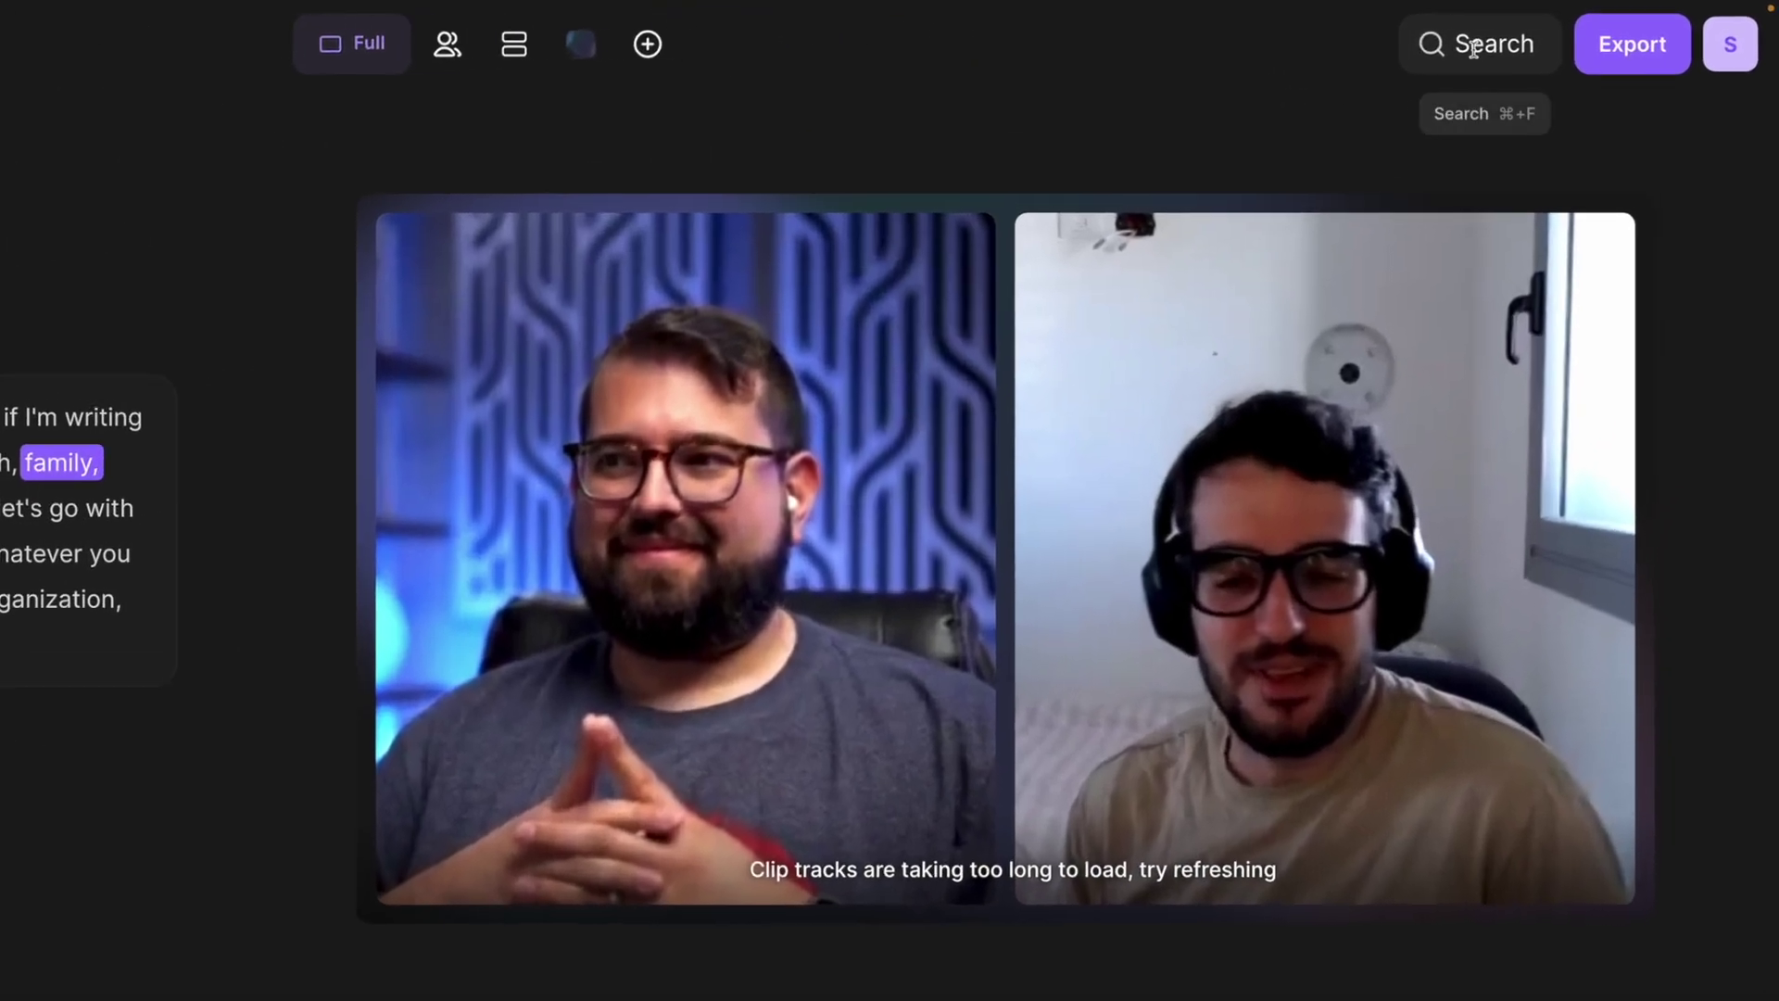
pyautogui.click(1569, 29)
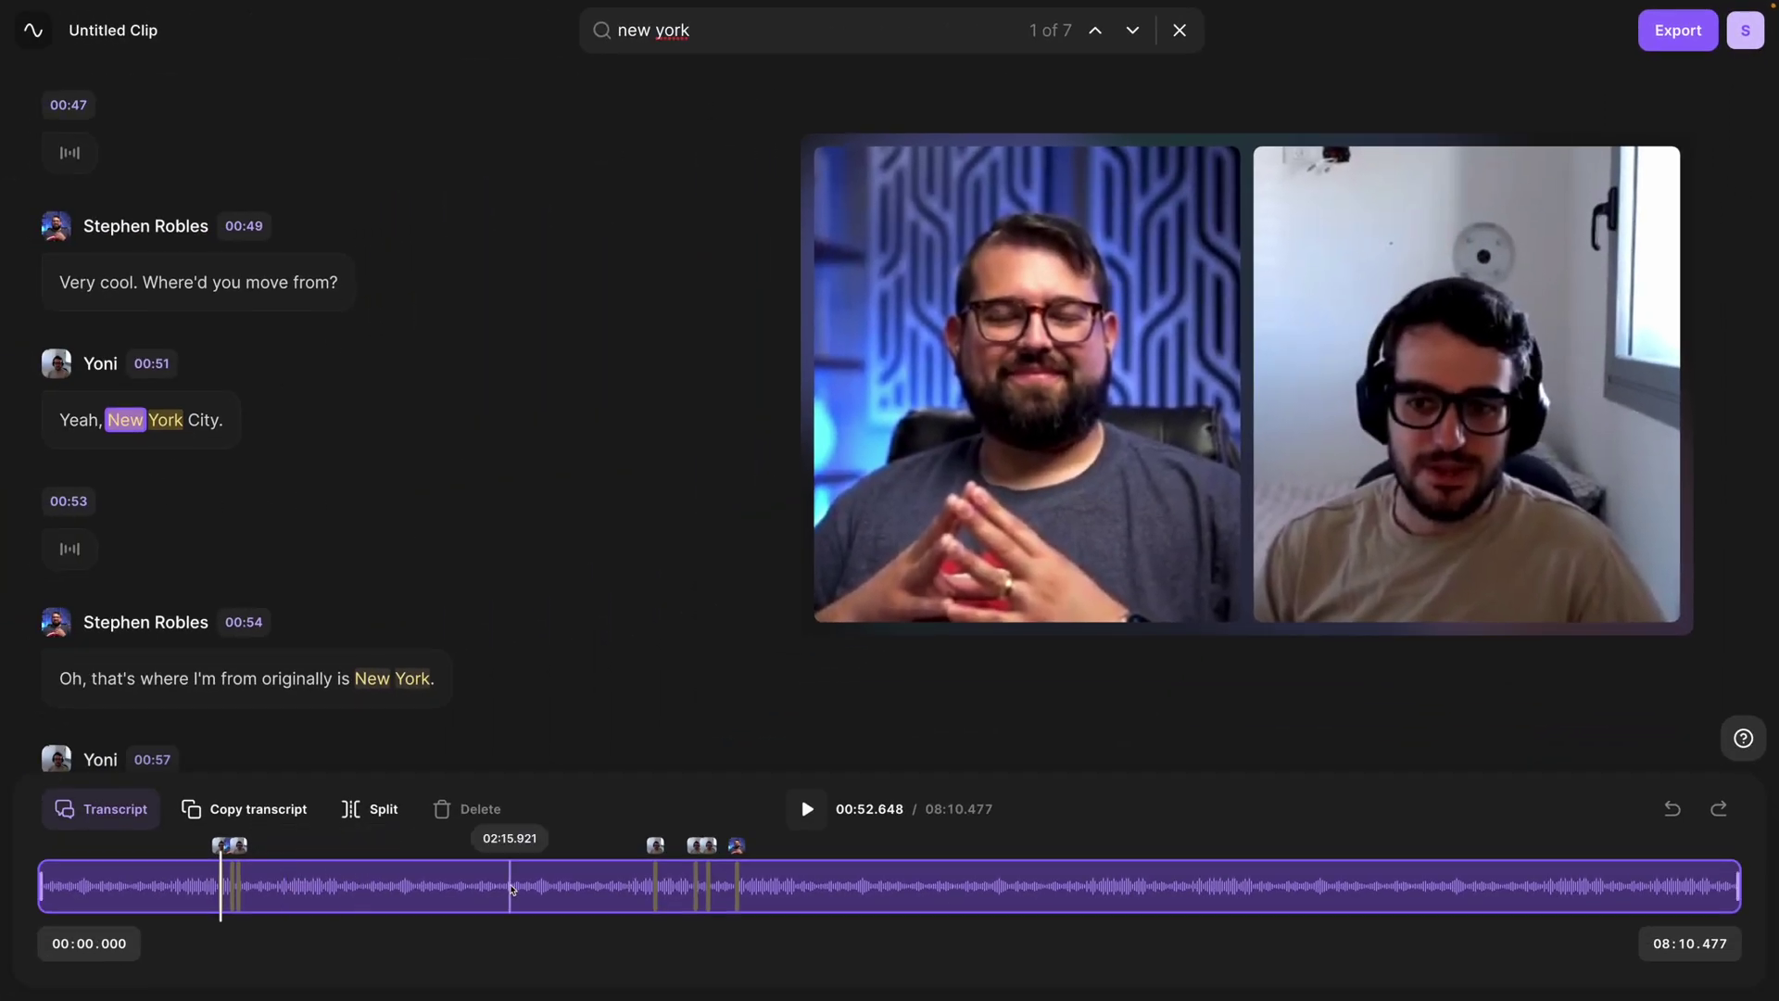
# Step: Step through the New York matches, then download the transcript as Transcription TXT
pyautogui.click(1135, 31)
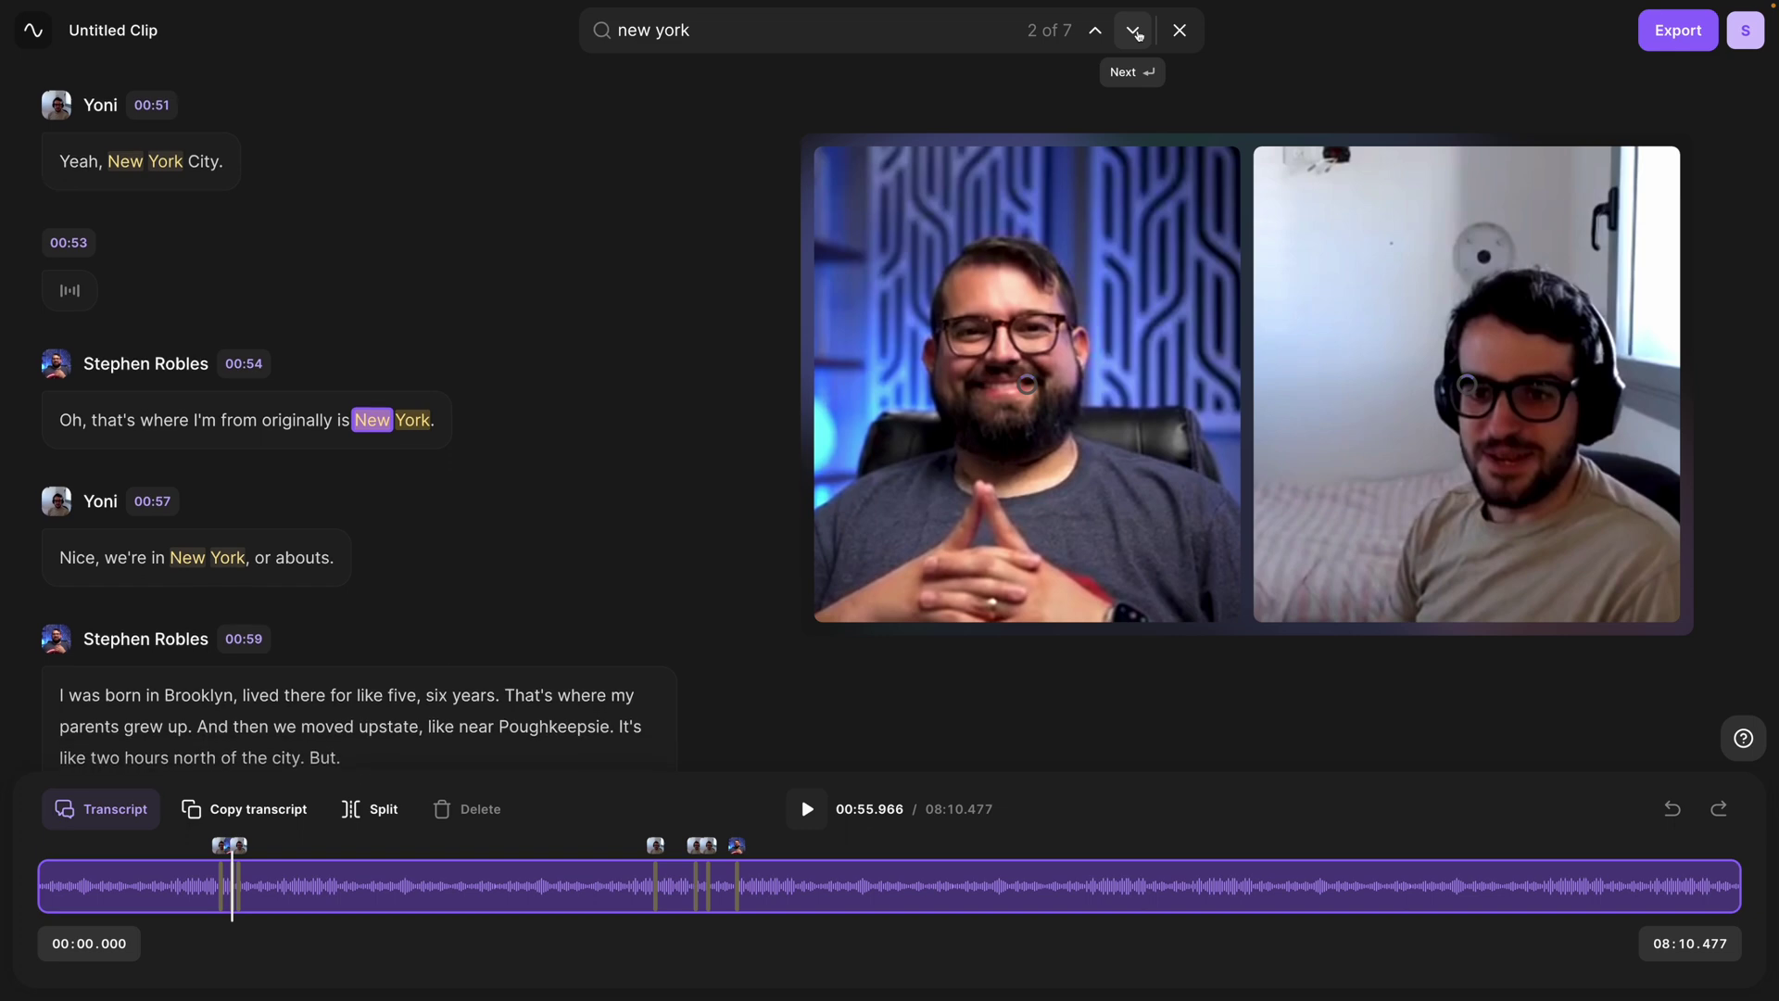
pyautogui.click(1134, 31)
pyautogui.click(1135, 32)
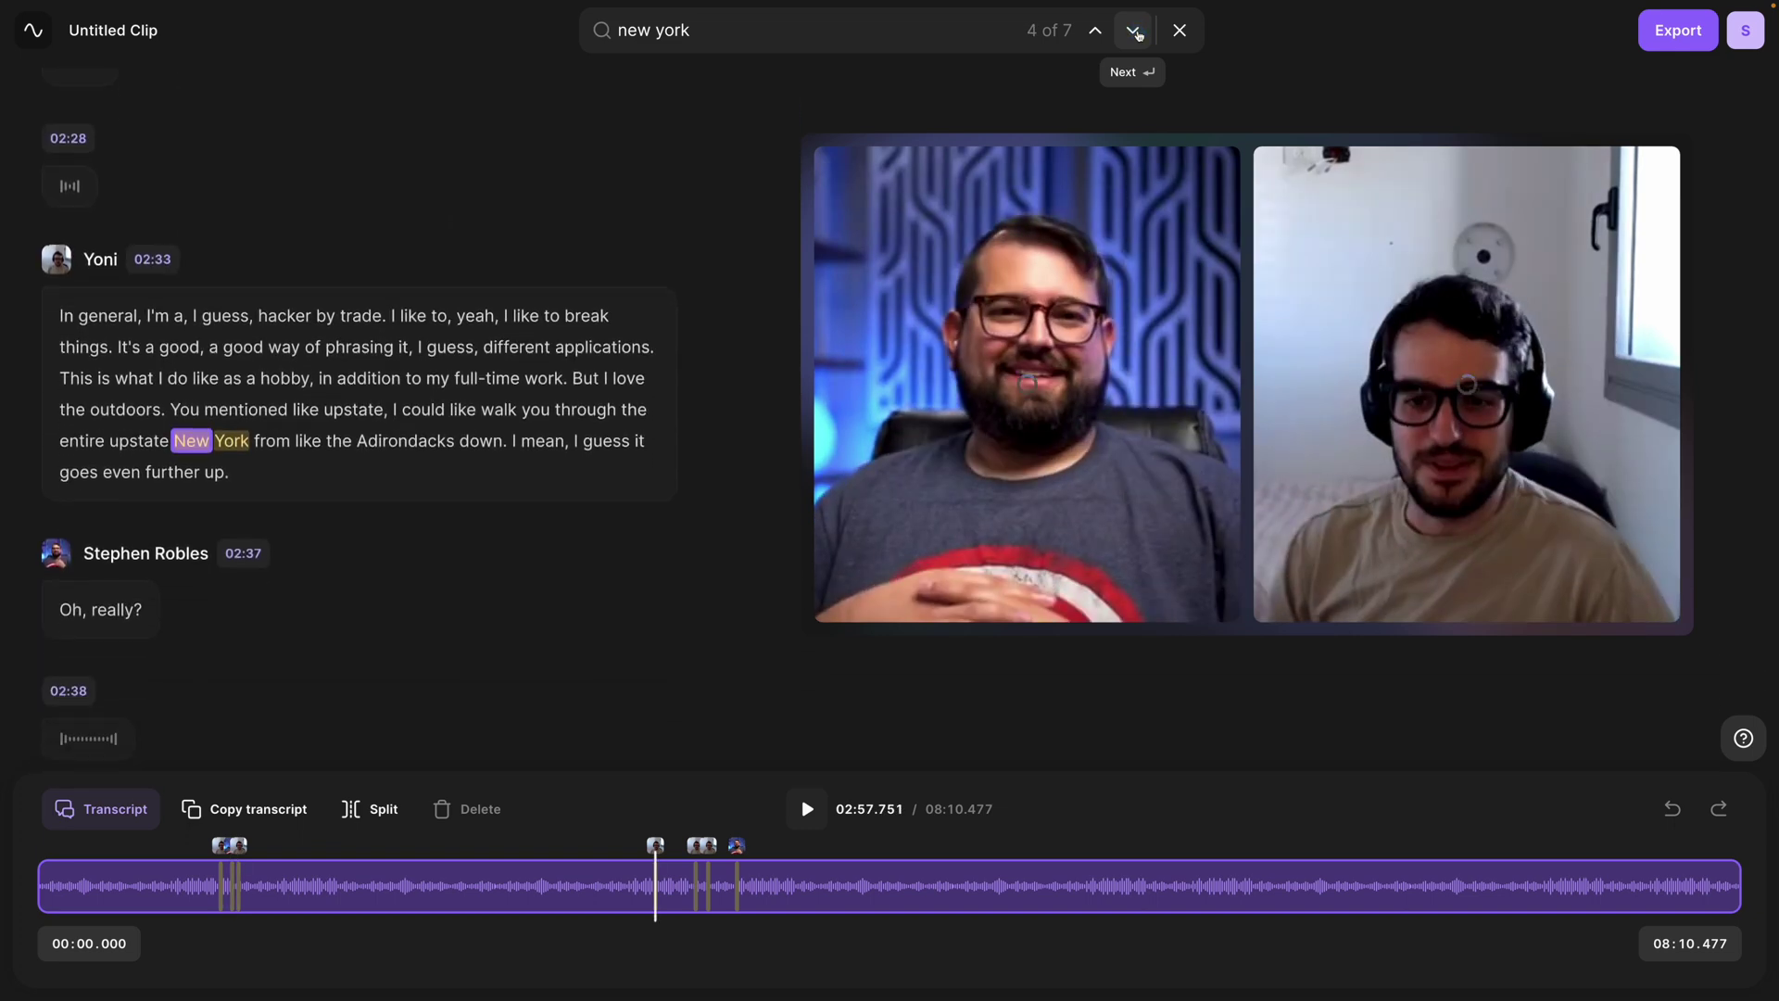
pyautogui.click(1134, 32)
pyautogui.click(1136, 33)
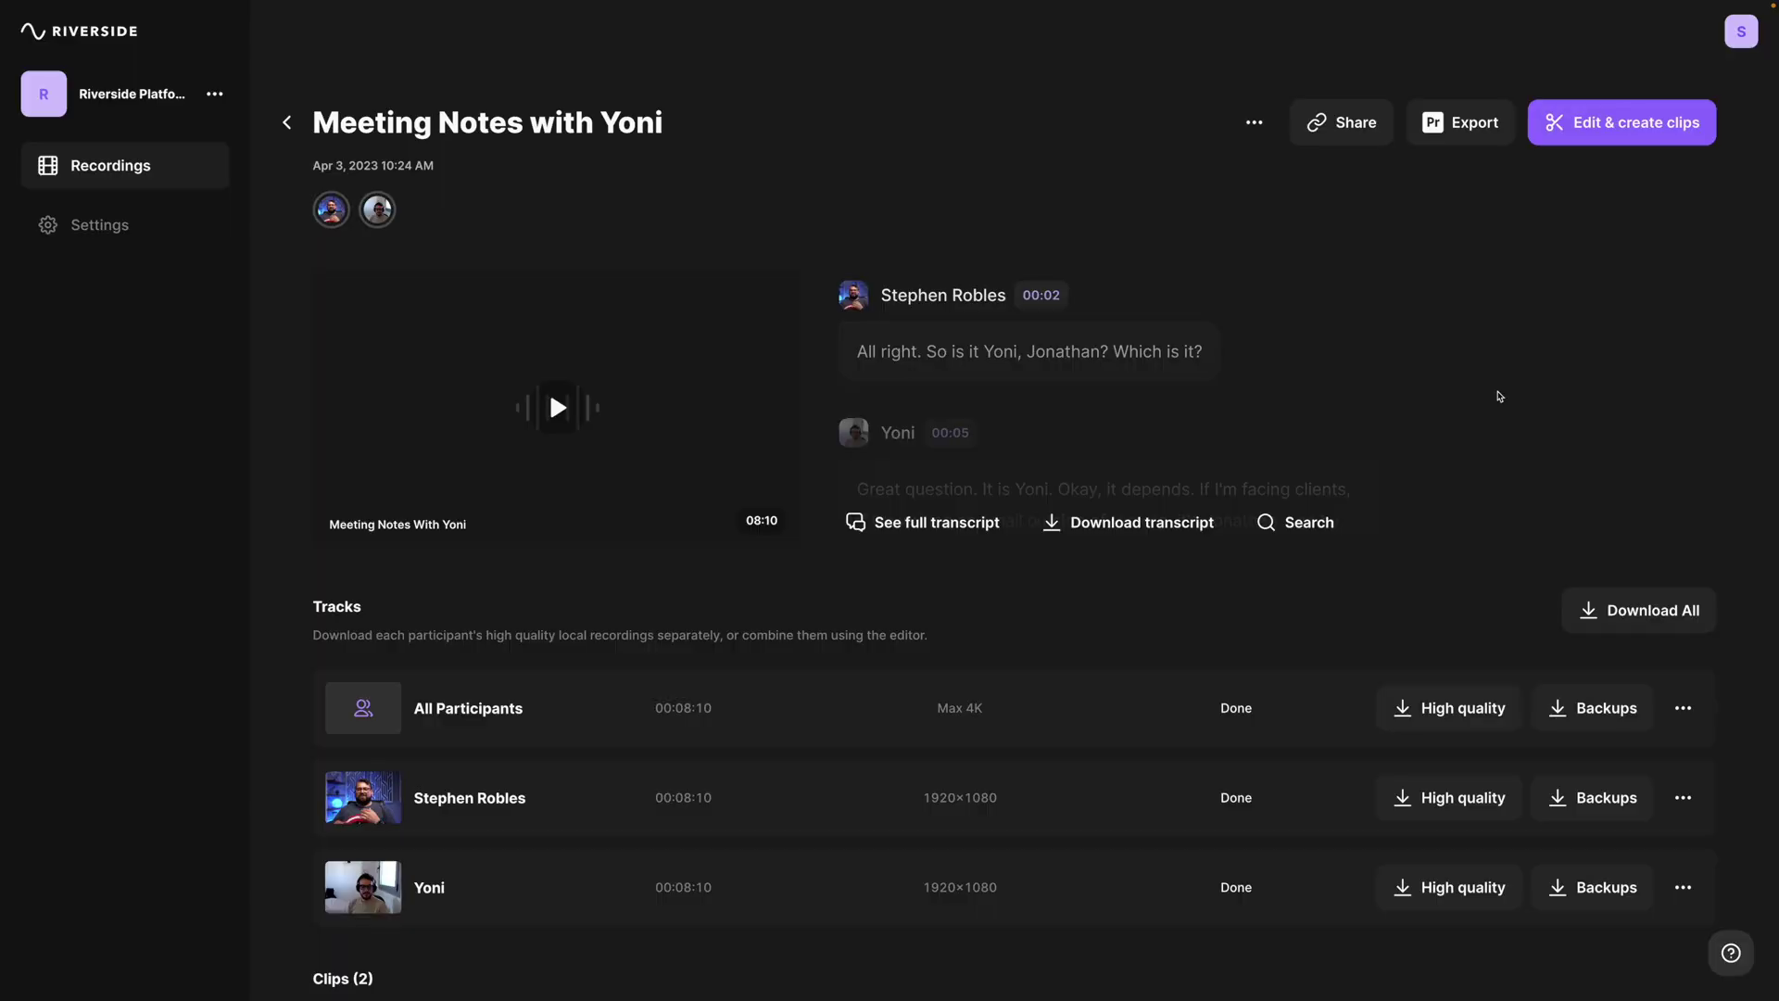
pyautogui.click(1118, 520)
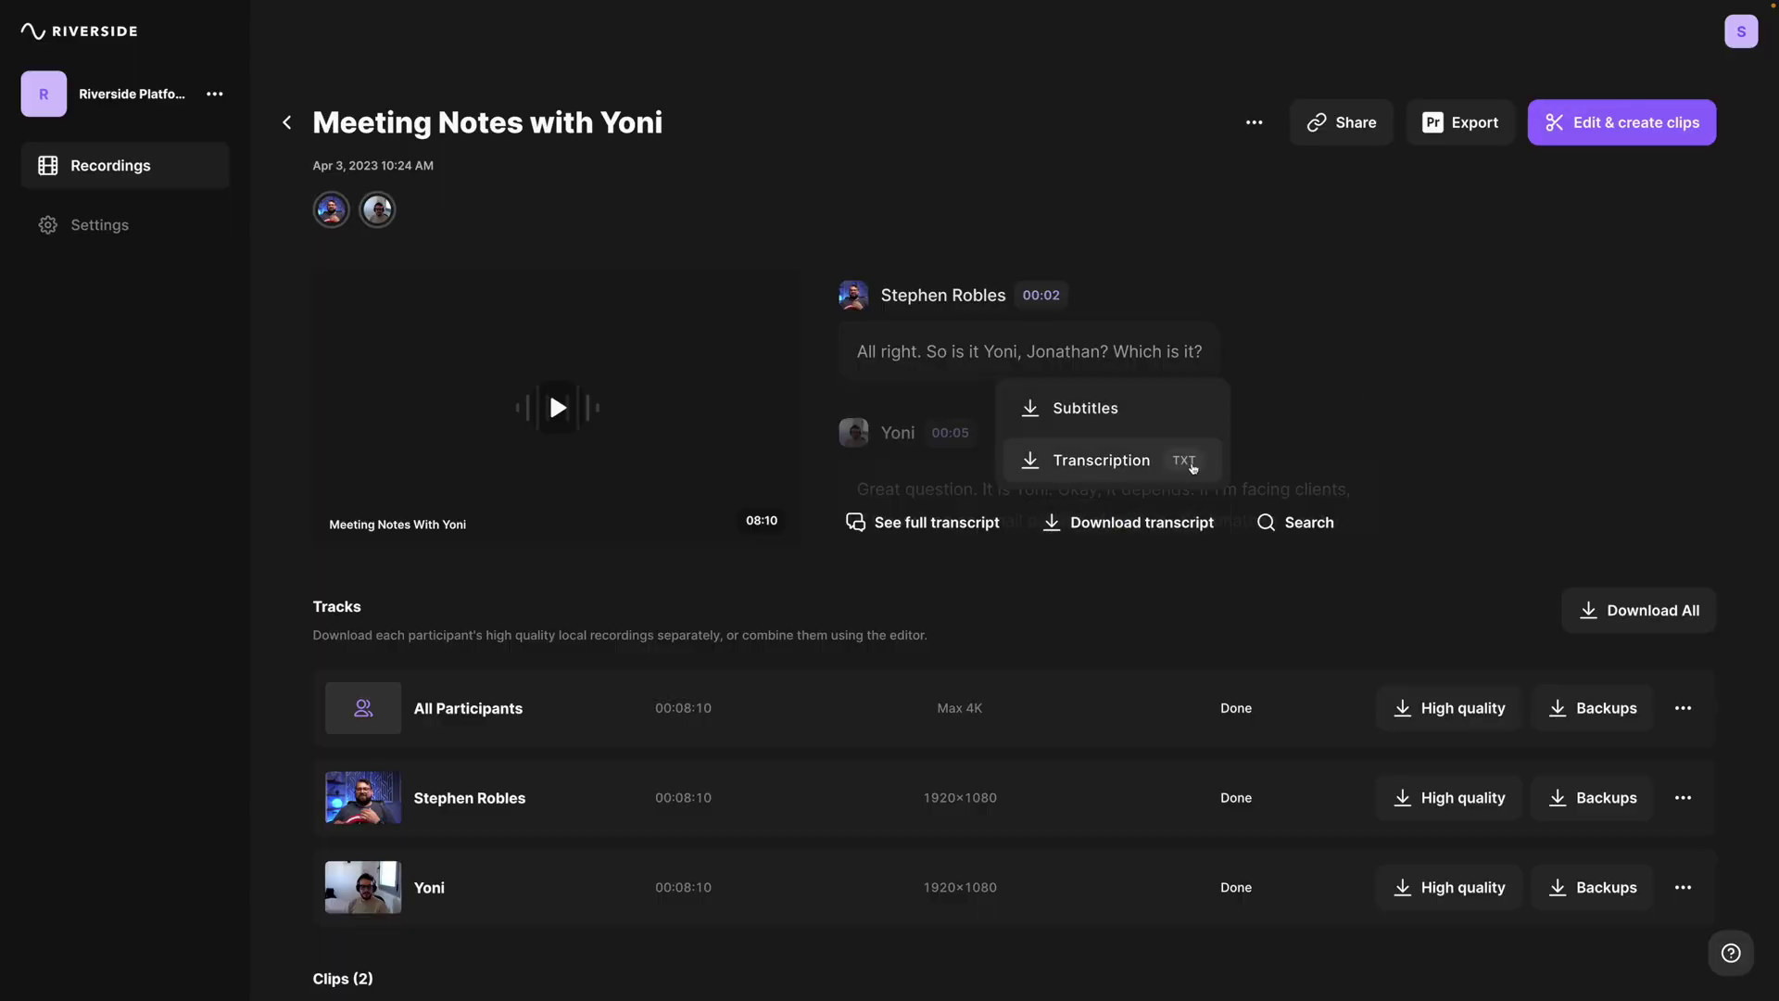
pyautogui.click(1091, 463)
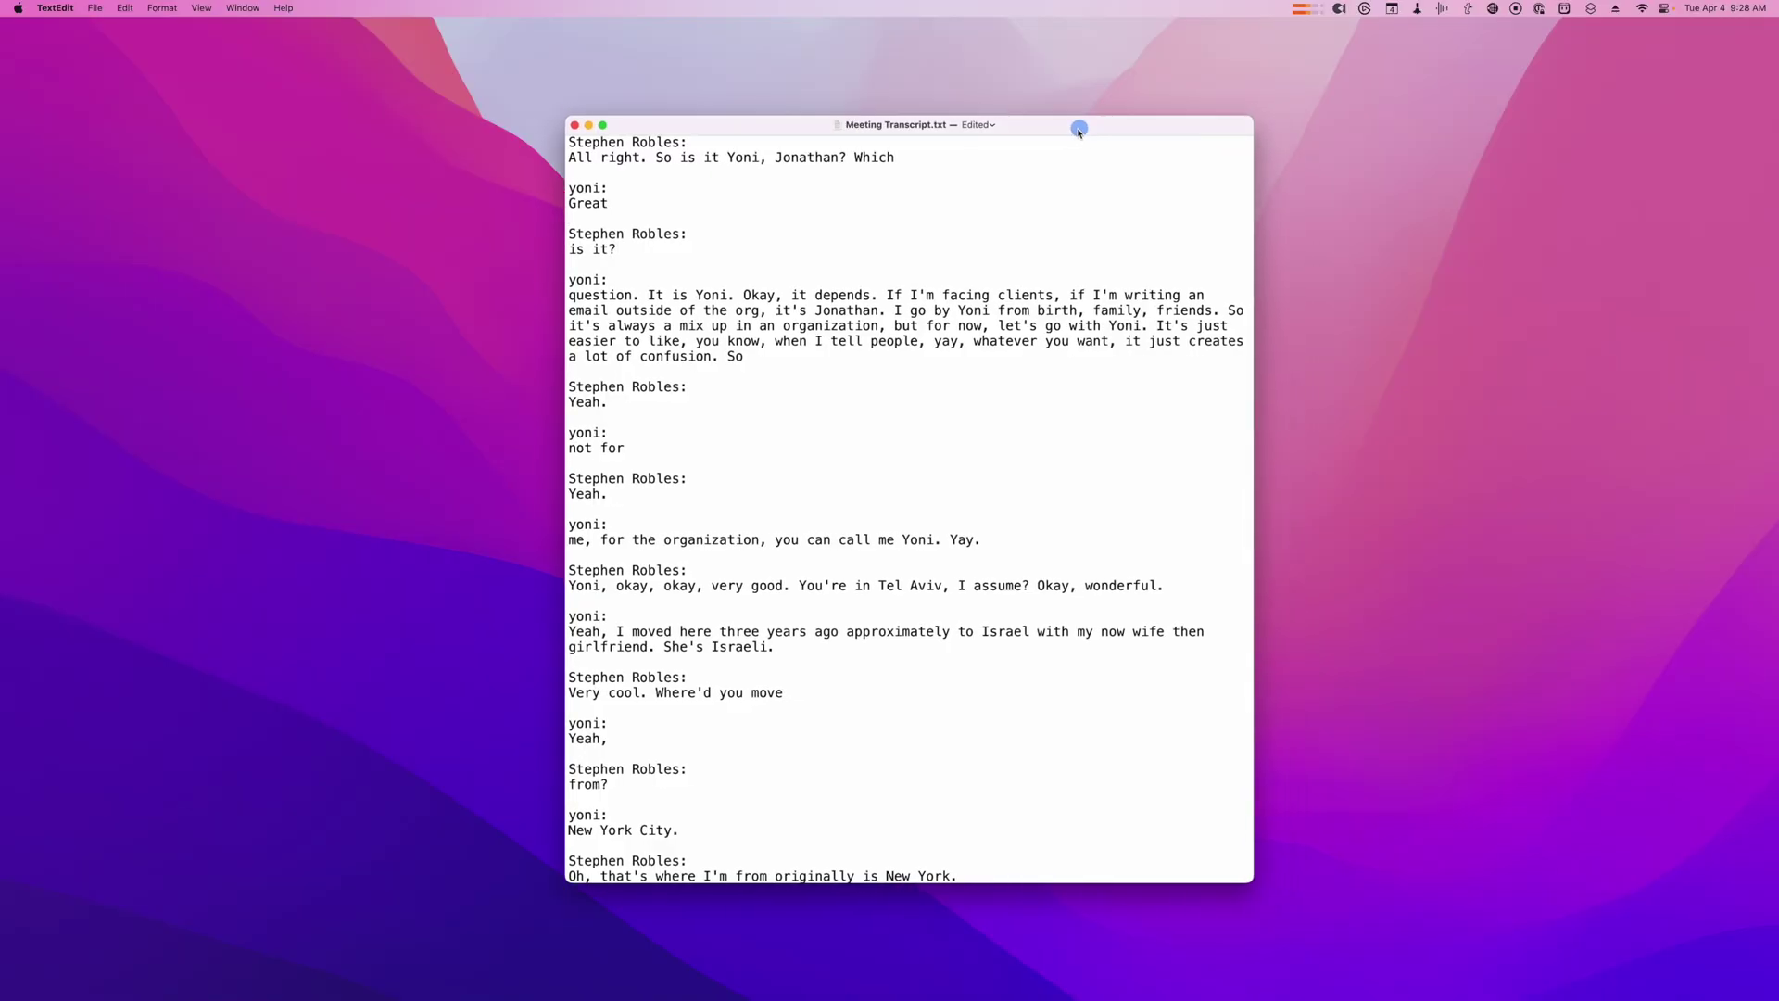
pyautogui.scroll(-15, 786, 352)
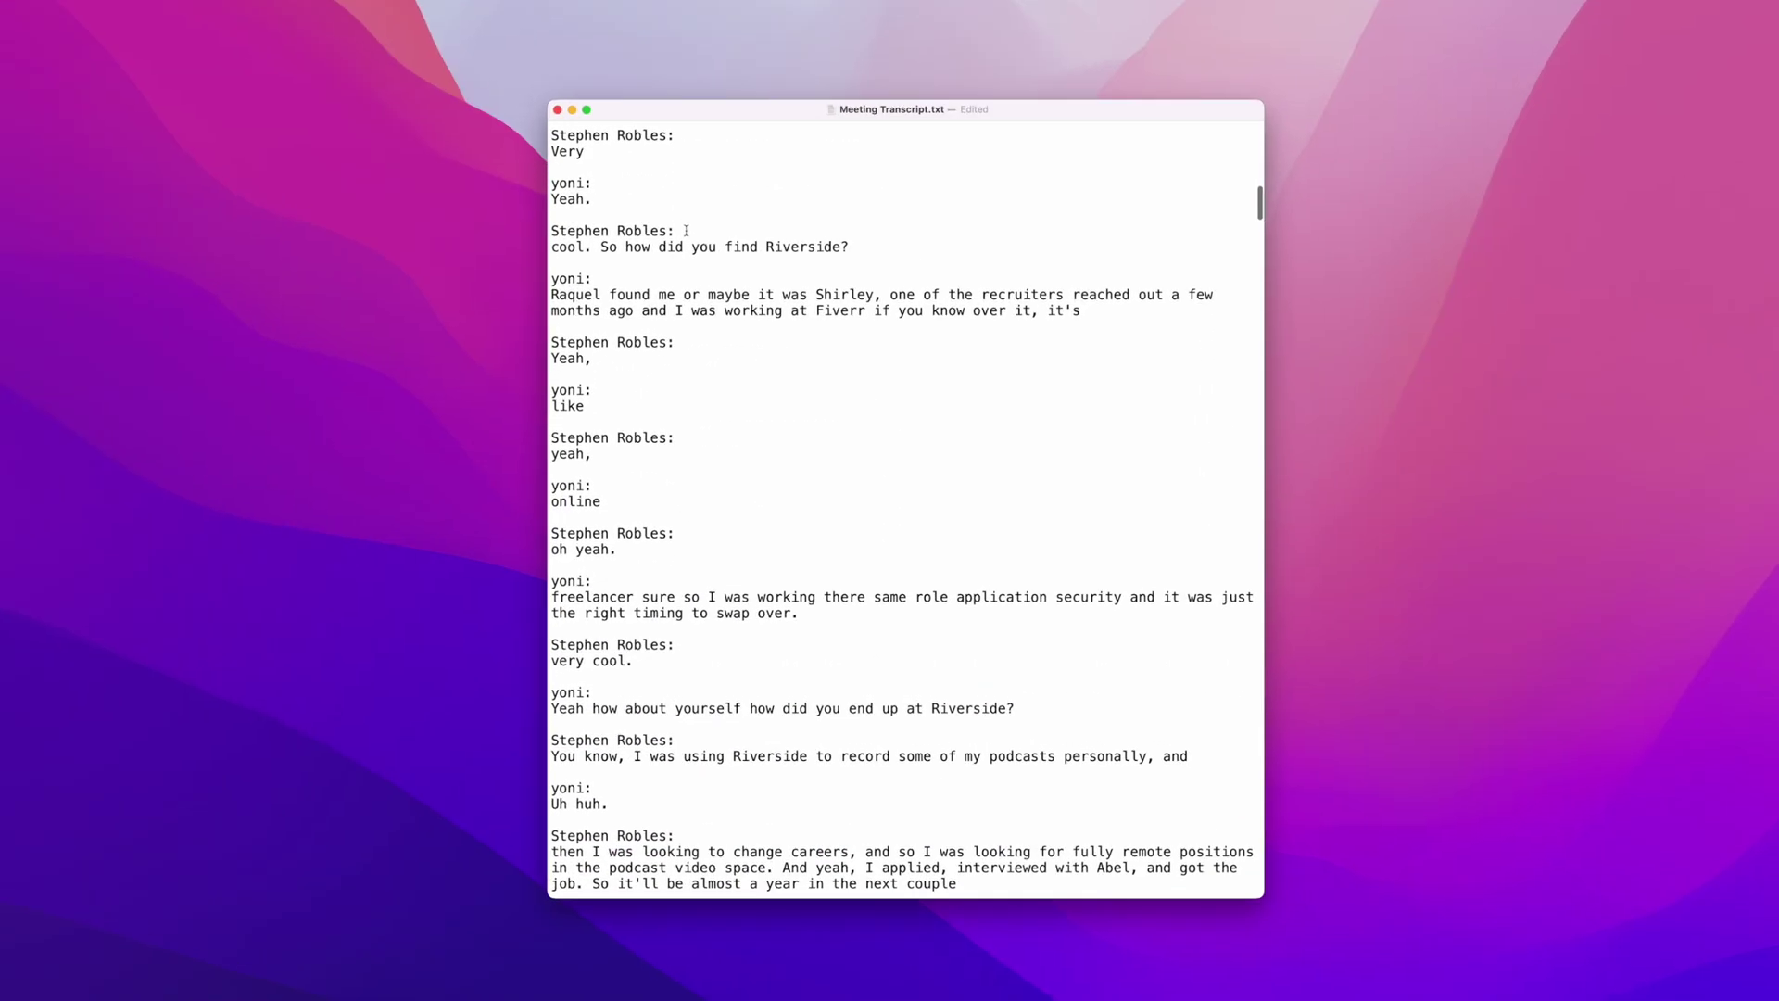
pyautogui.scroll(10, 686, 230)
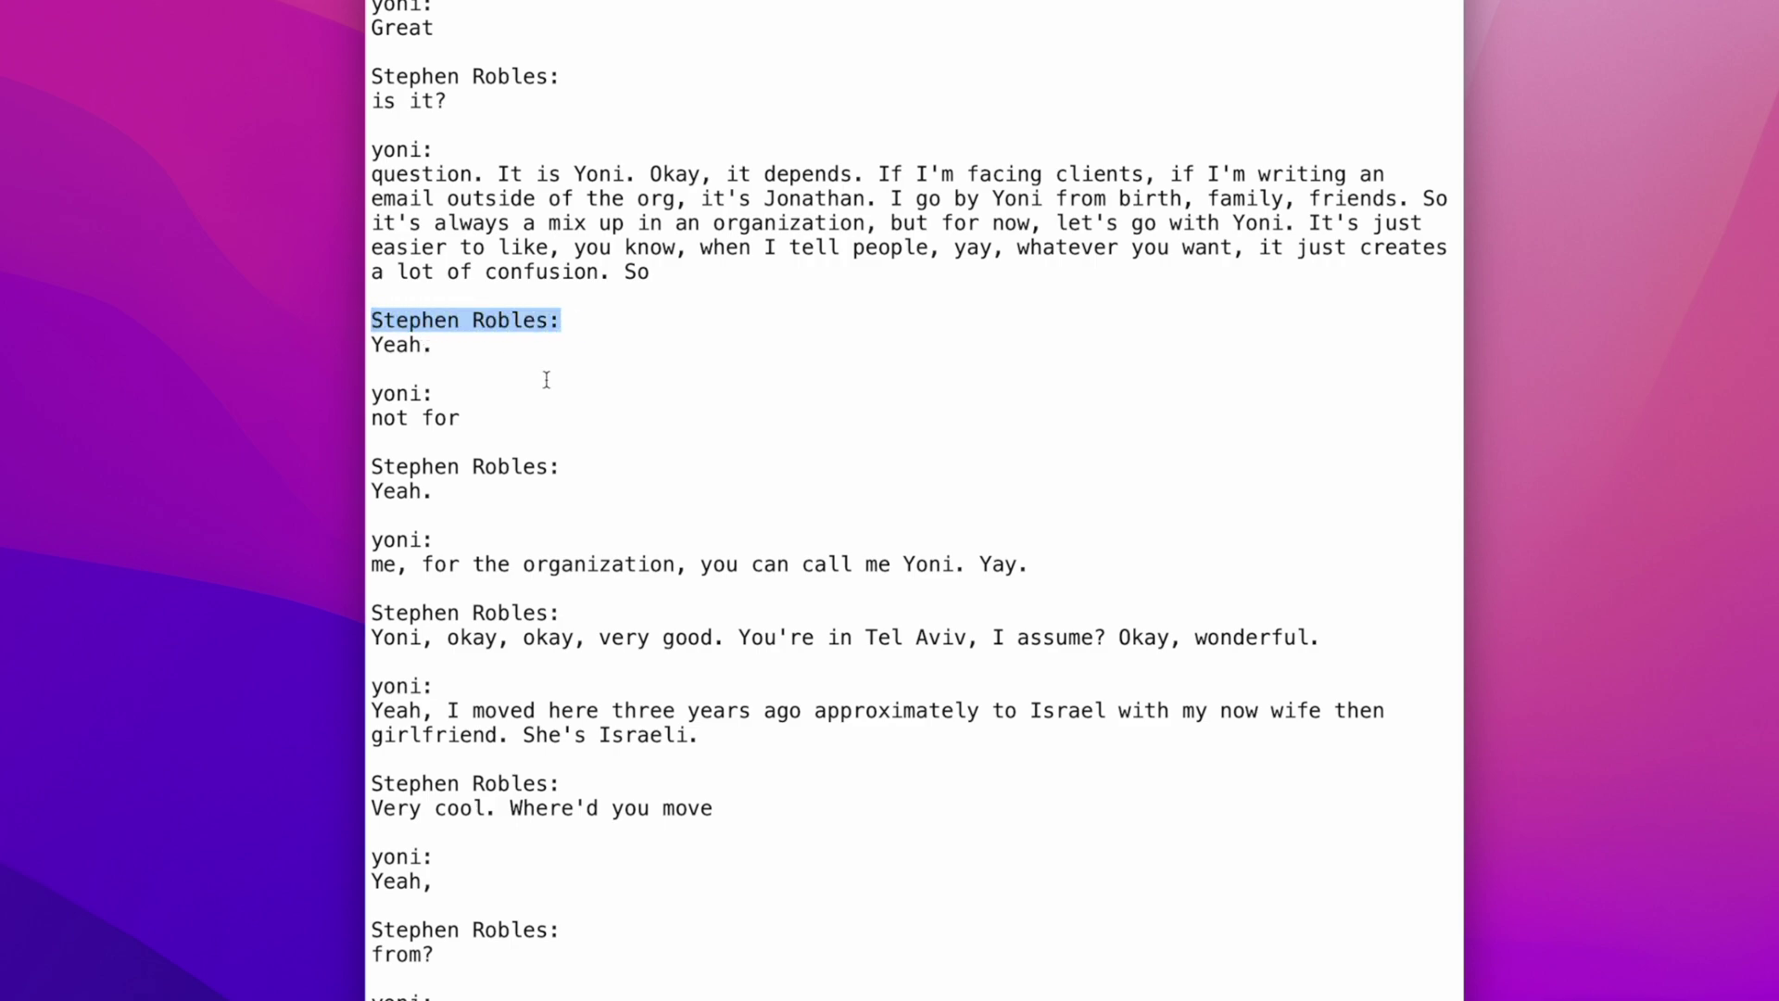
pyautogui.scroll(-20, 546, 380)
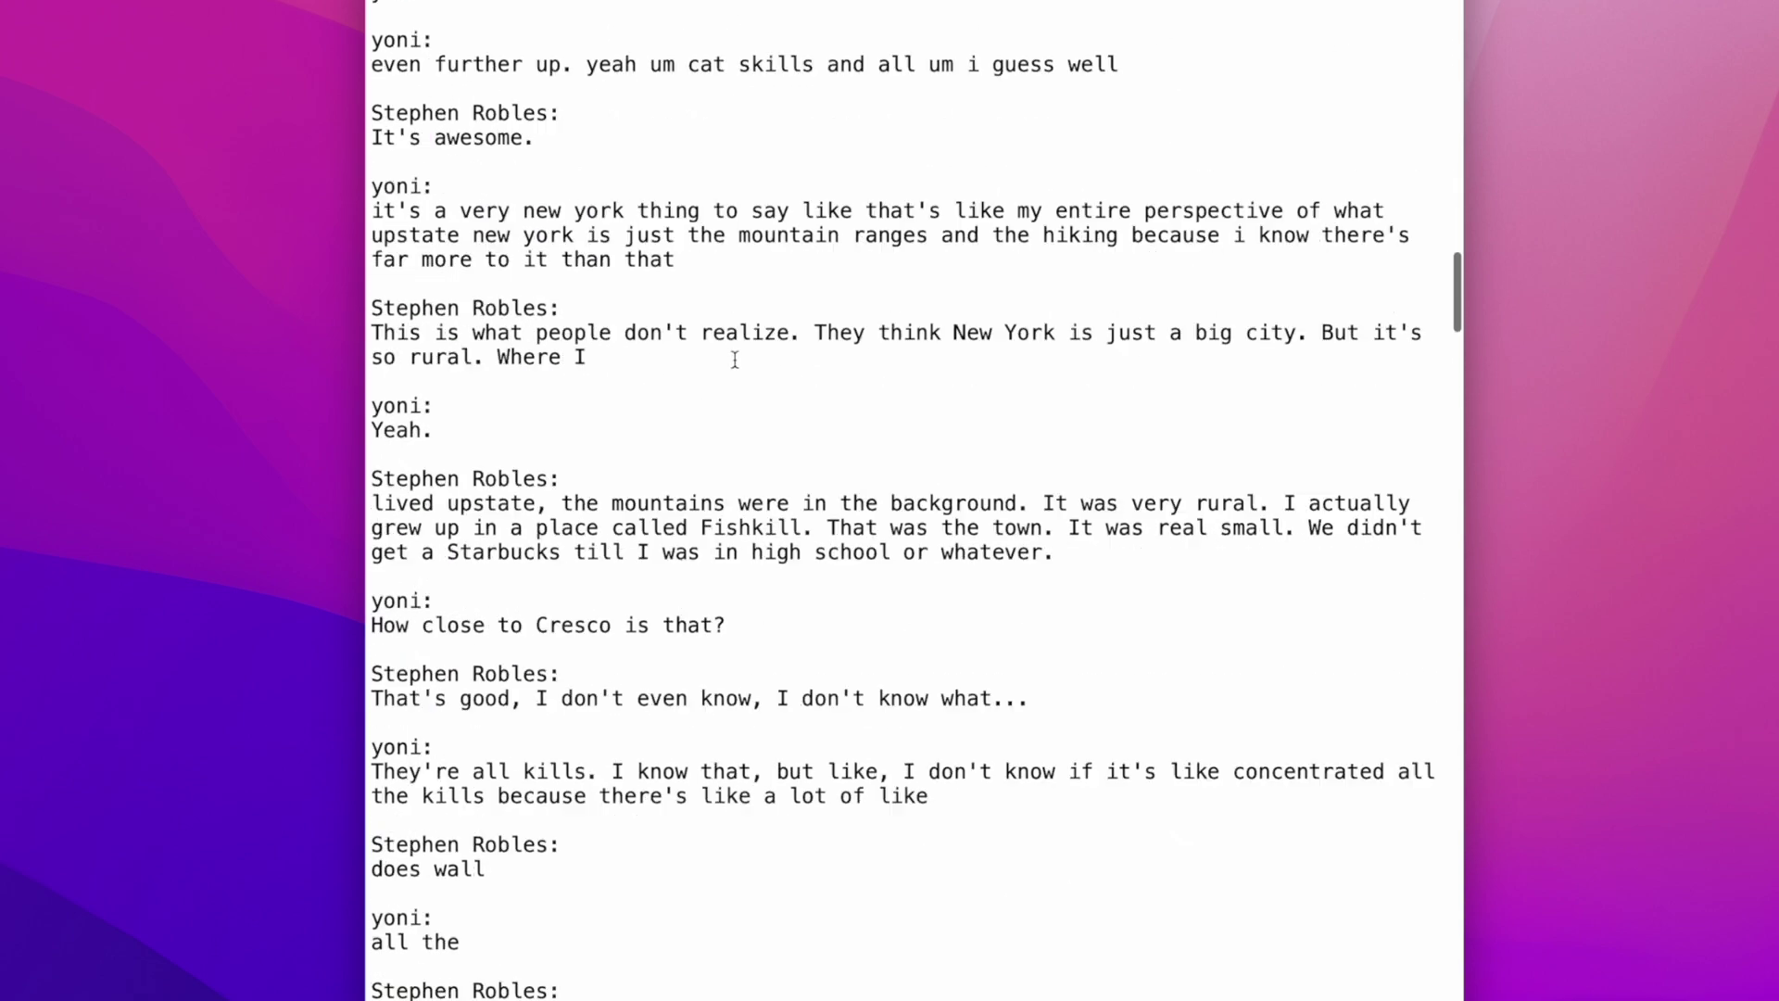
pyautogui.scroll(-5, 735, 359)
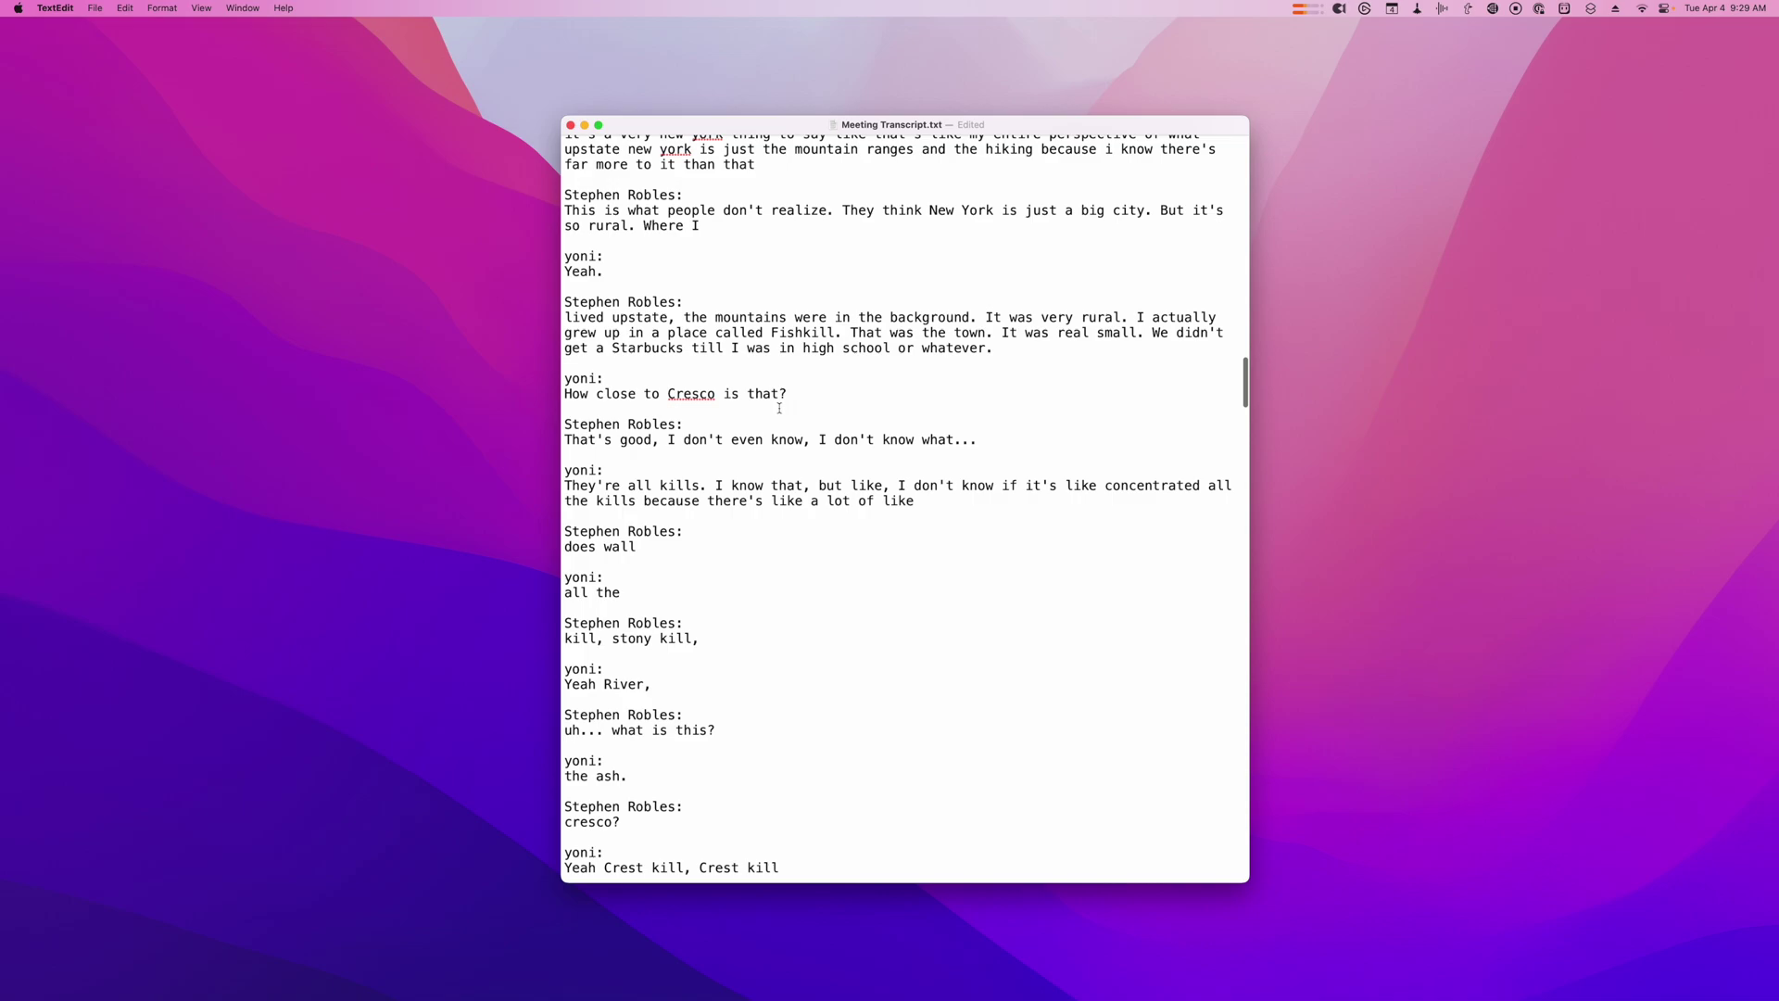